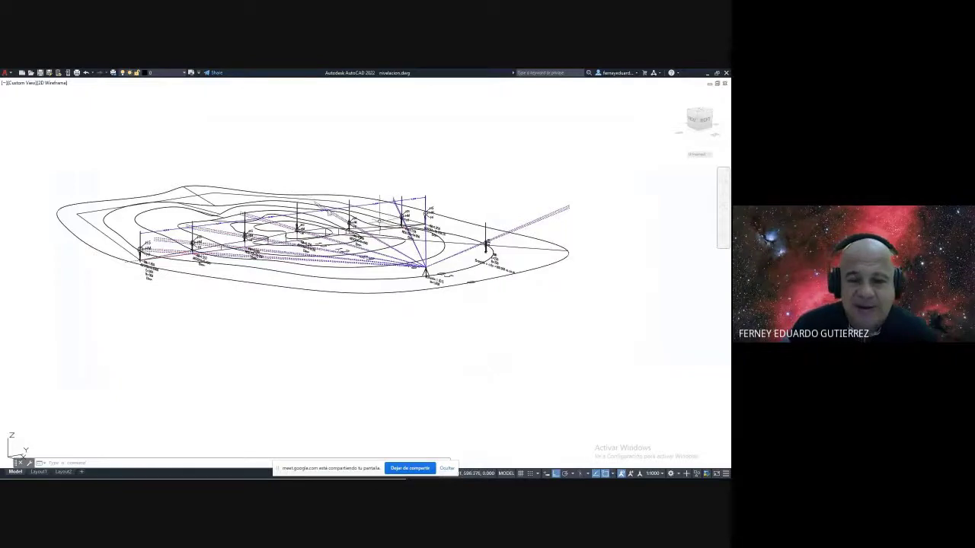
Step: Save the nivelacion.dwg leveling drawing with the terrain viewed closer from a higher angle
scroll(290, 244, up, 3)
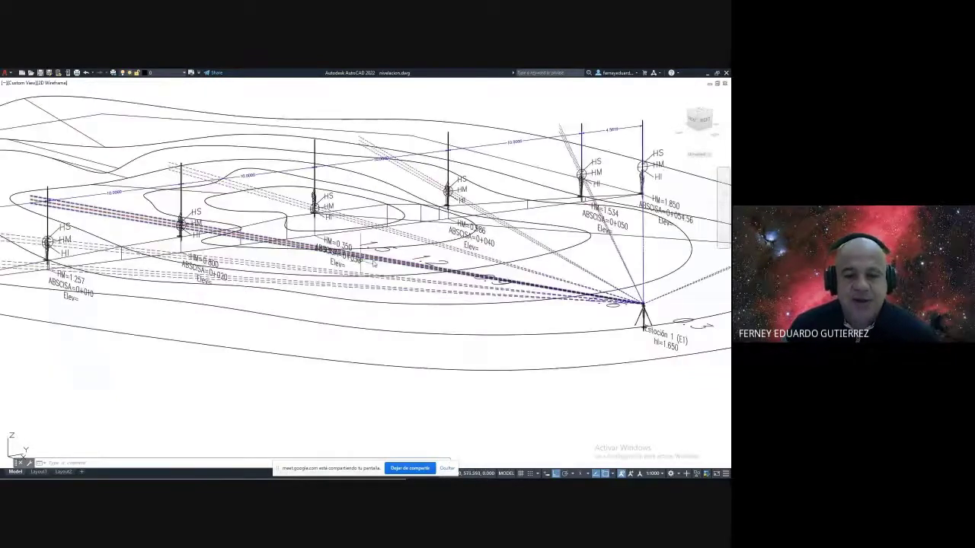
drag(373, 263, 373, 297)
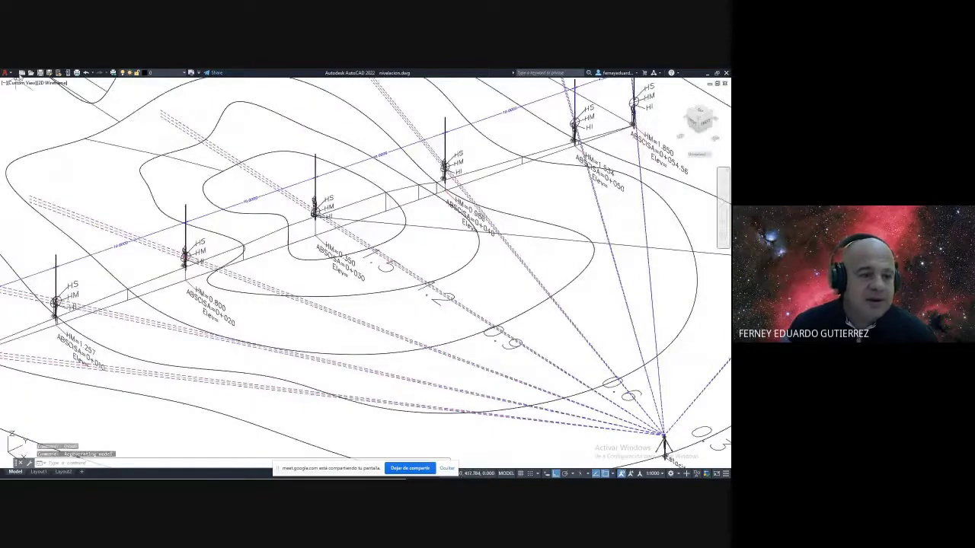
click(40, 73)
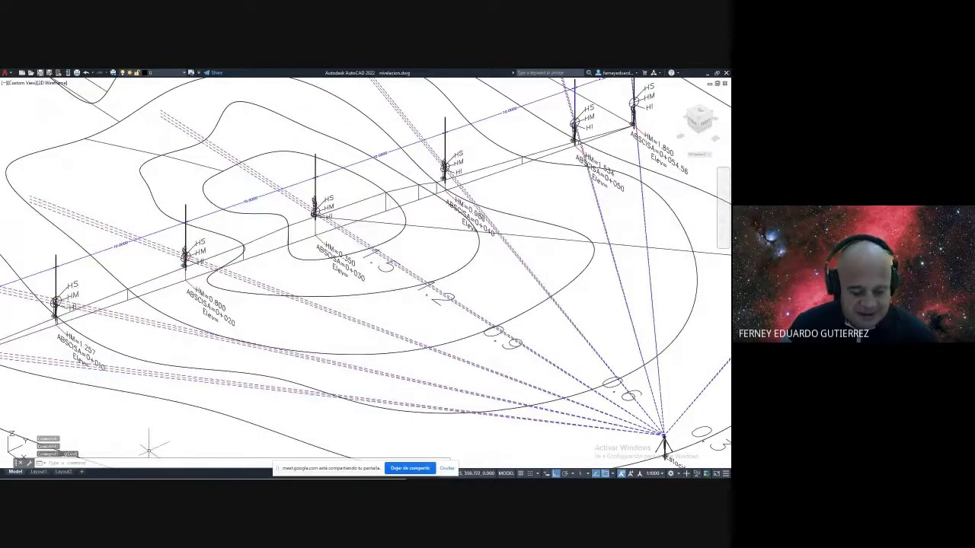
Step: Switch to File Explorer and open the Dibujos folder inside drobox on the Respaldo (D:) drive
key(super)
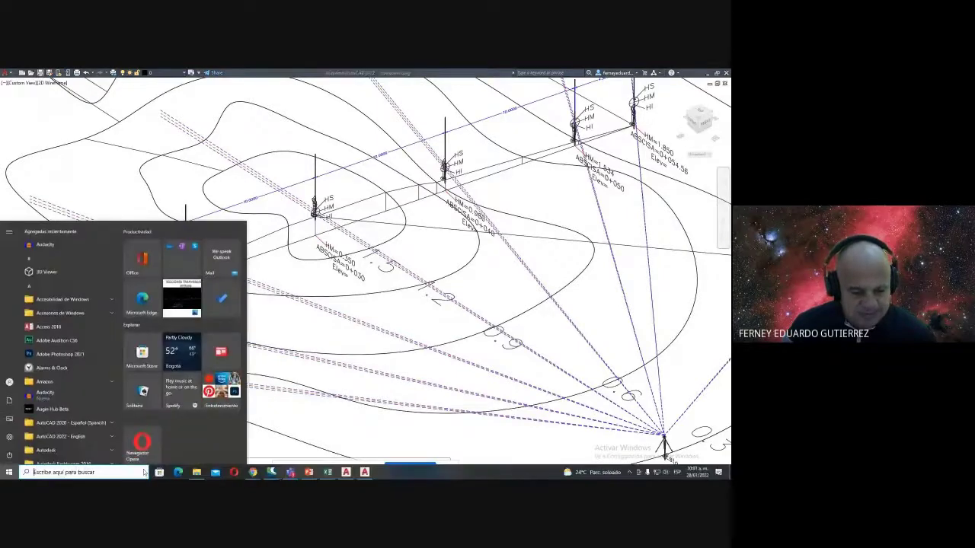
click(197, 473)
click(693, 101)
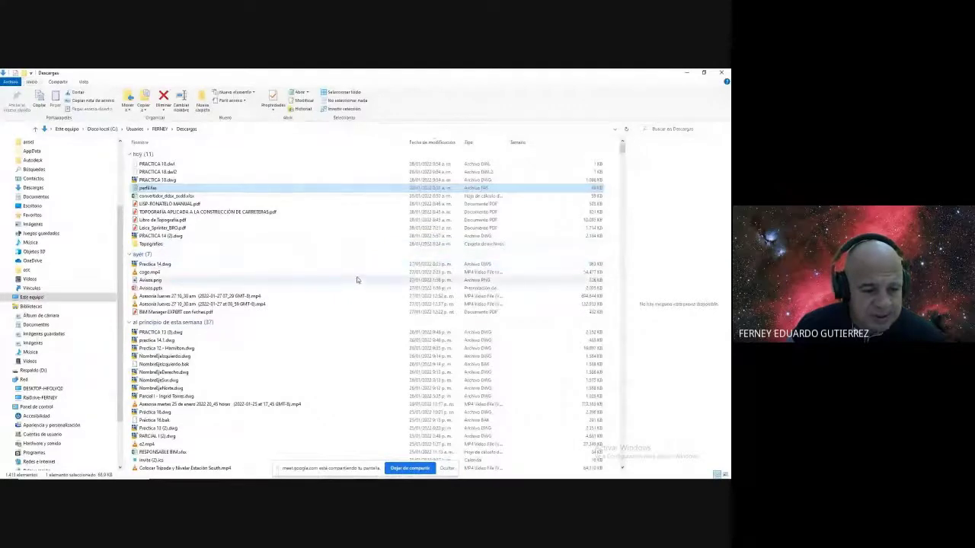
click(31, 297)
double_click(255, 213)
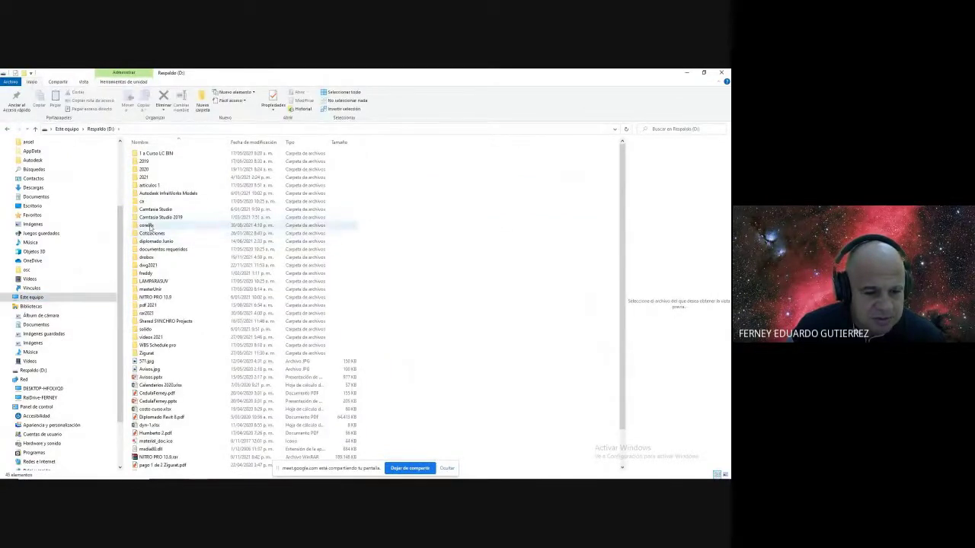
double_click(147, 257)
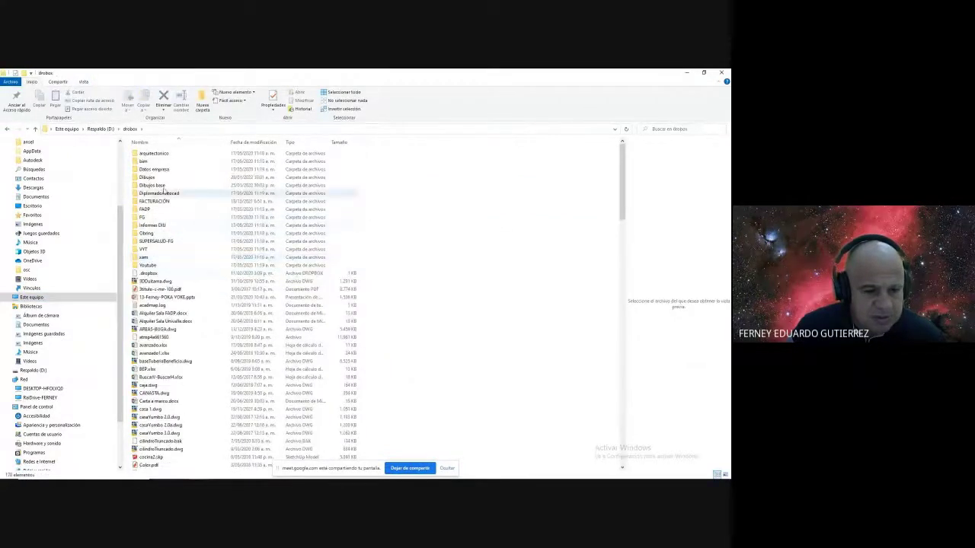
double_click(156, 177)
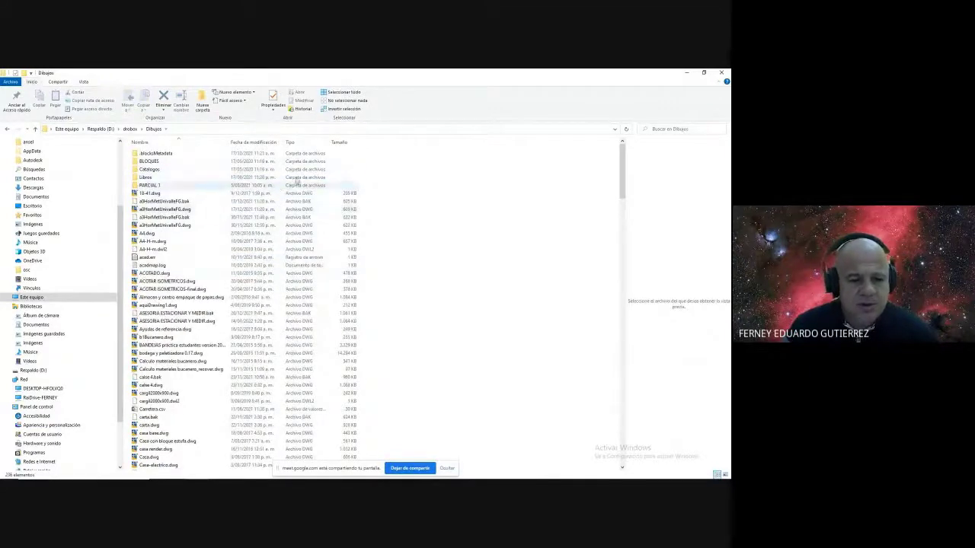
Step: Sort the Dibujos folder by type and by name, and compare the nivelacion.bak and nivelacion.dwg files
click(297, 144)
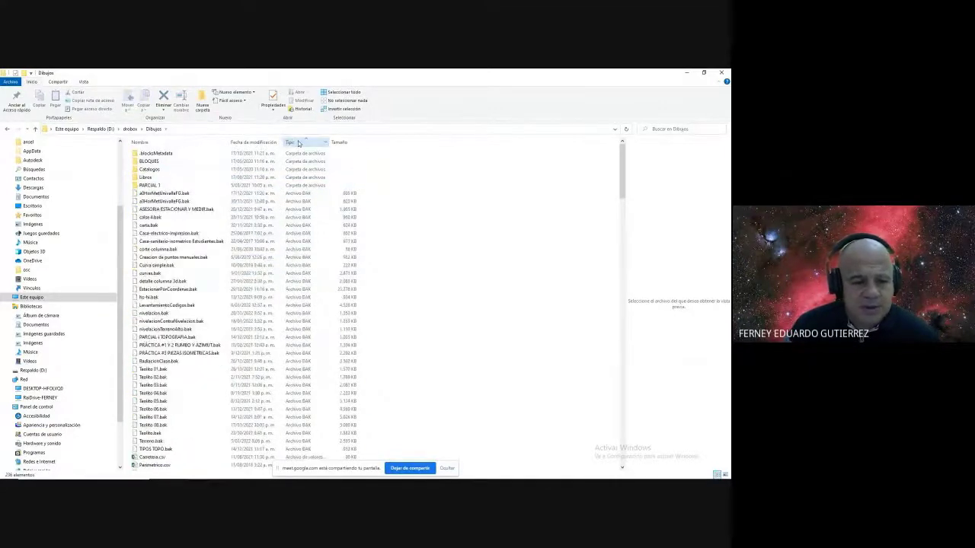
click(146, 259)
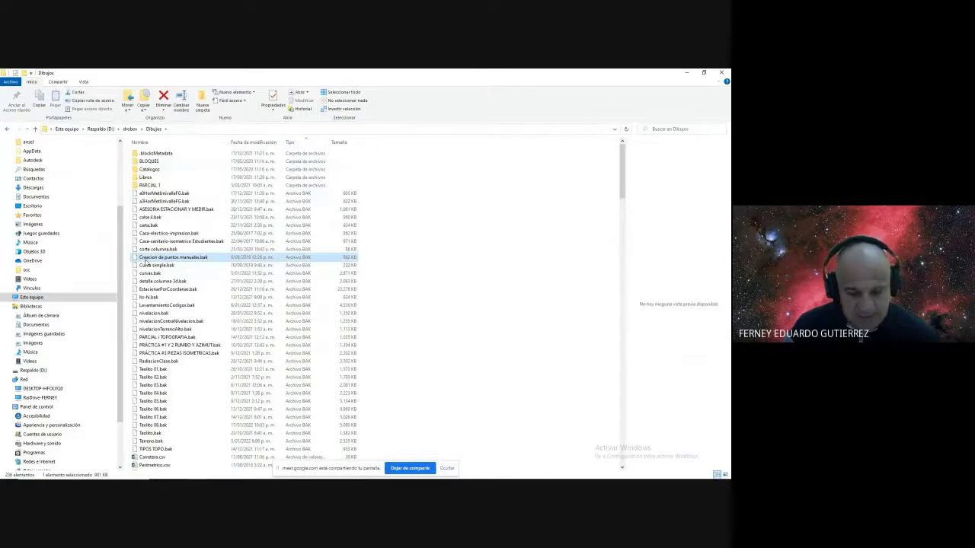
click(140, 143)
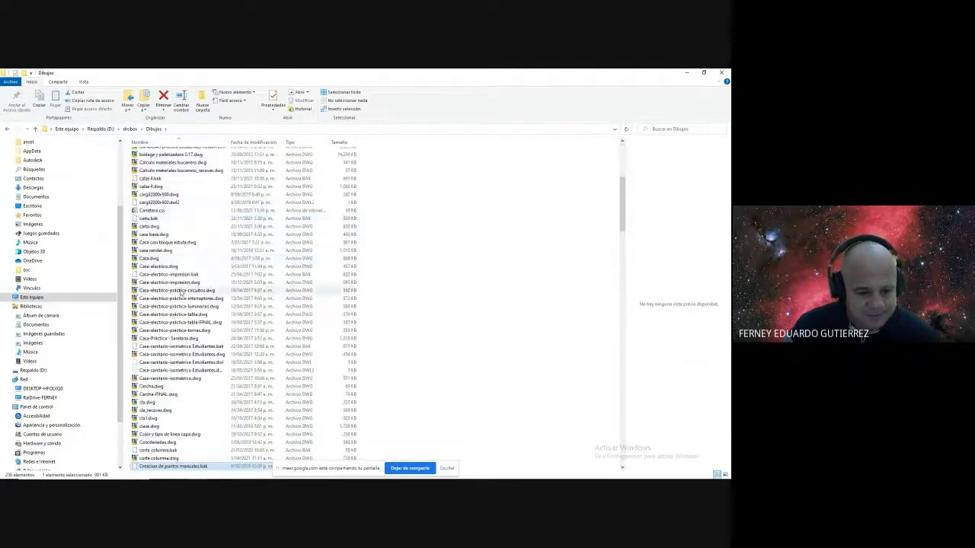
key(n)
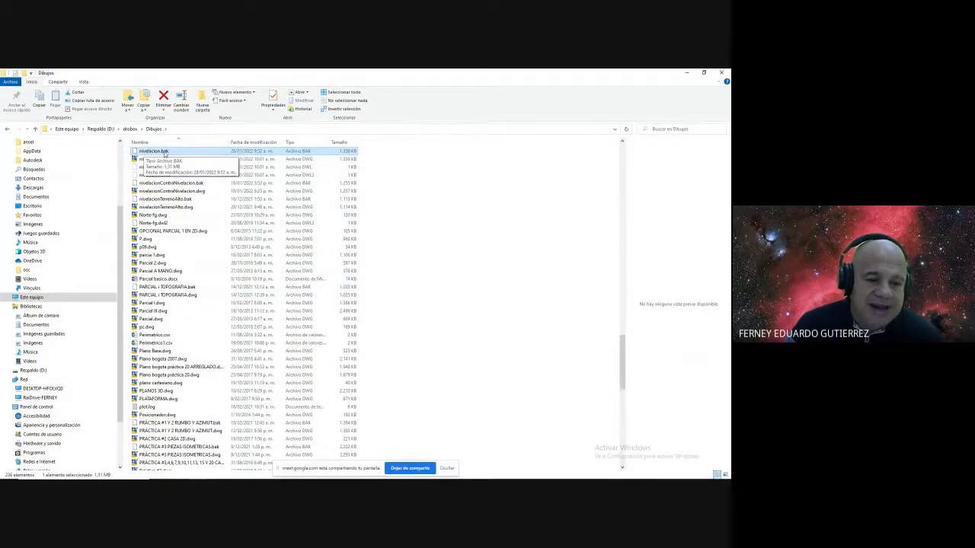
click(150, 159)
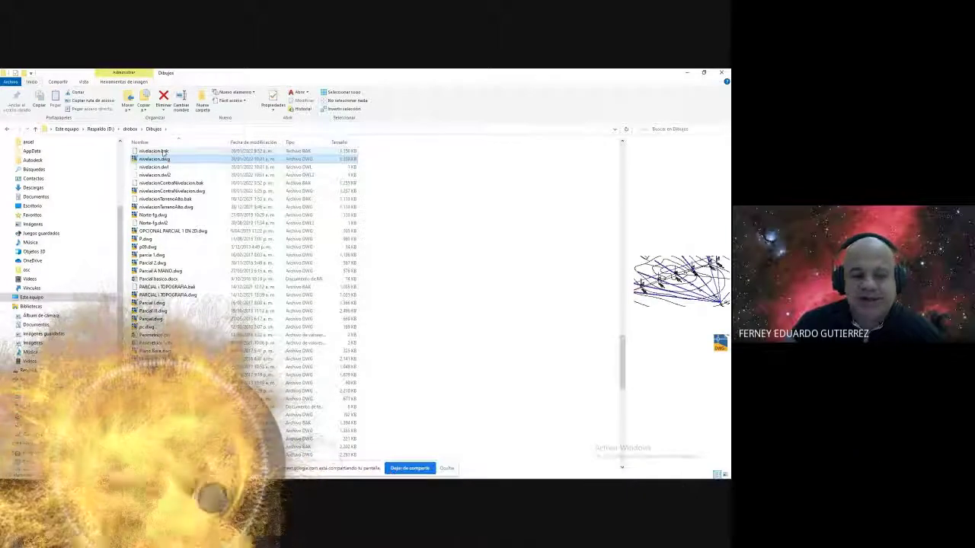
Step: Rename the backup file nivelacion.bak as nivelacion11111.DWG, accepting the extension change
click(162, 152)
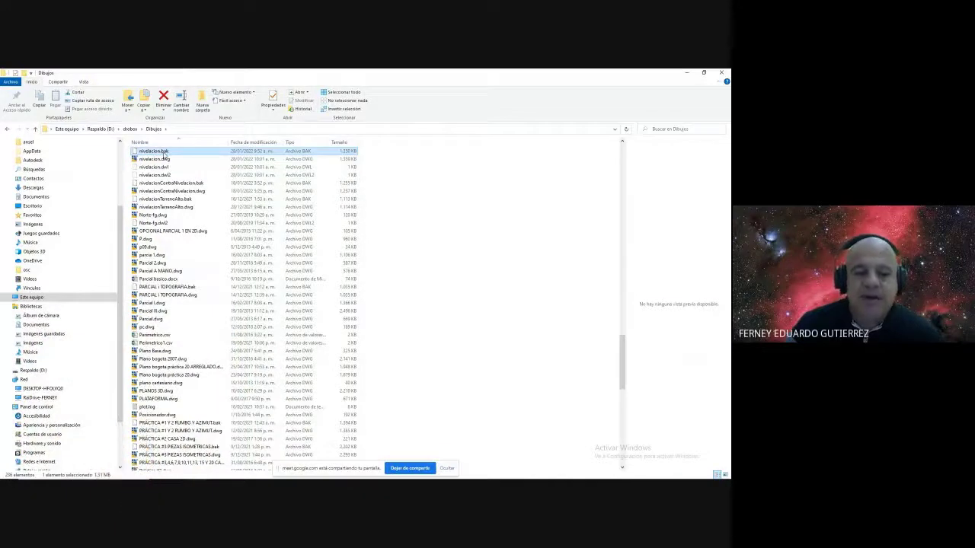
right_click(163, 153)
click(194, 295)
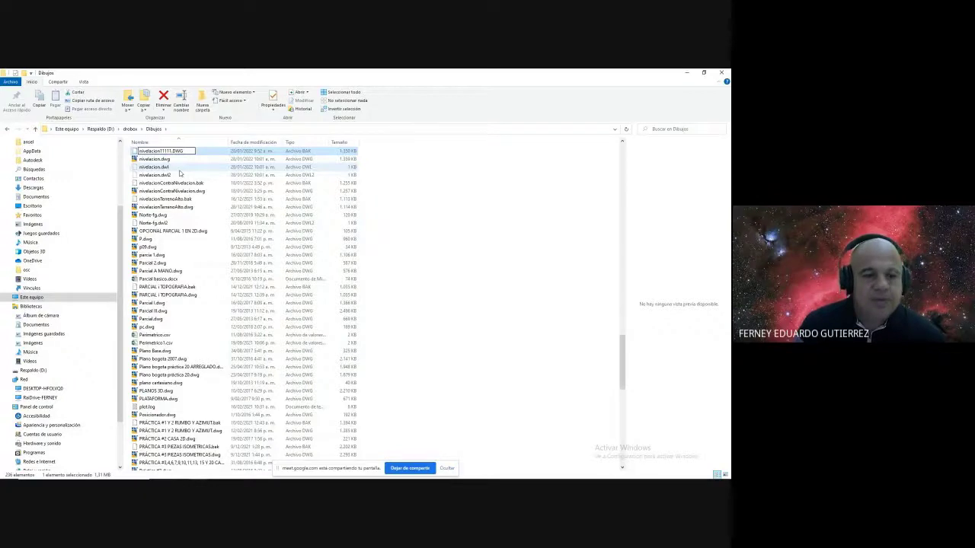
key(Return)
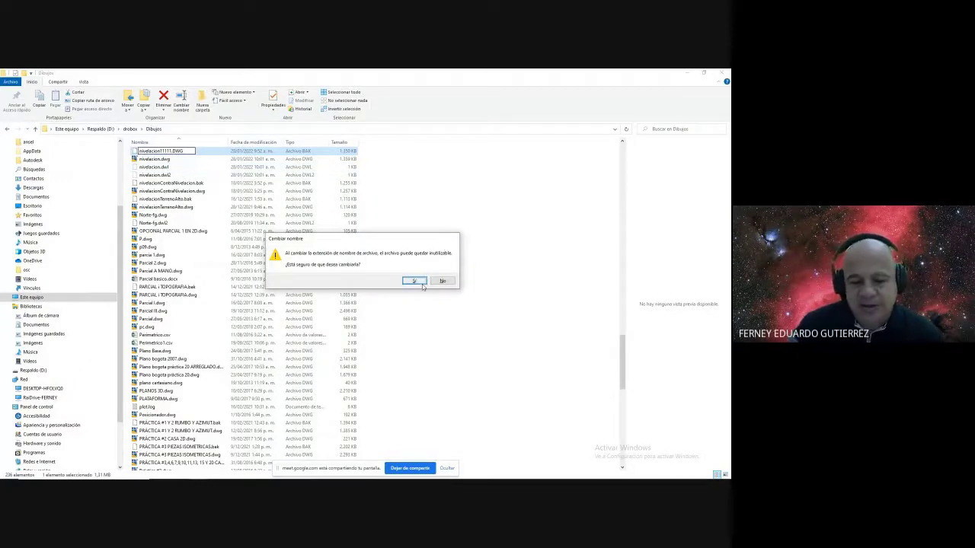
click(414, 280)
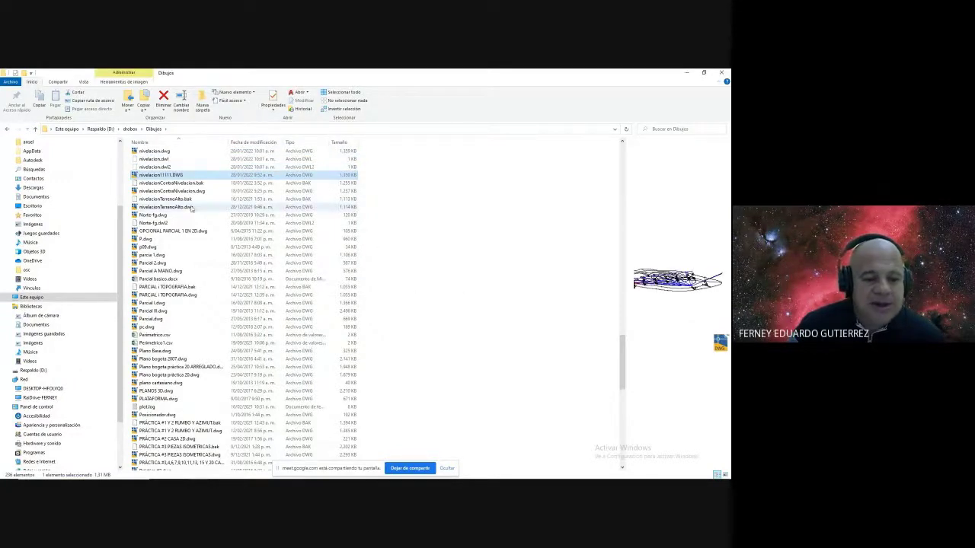
Step: Open nivelacion11111.DWG in AutoCAD 2020, close the Properties palette and inspect the drawing
double_click(165, 176)
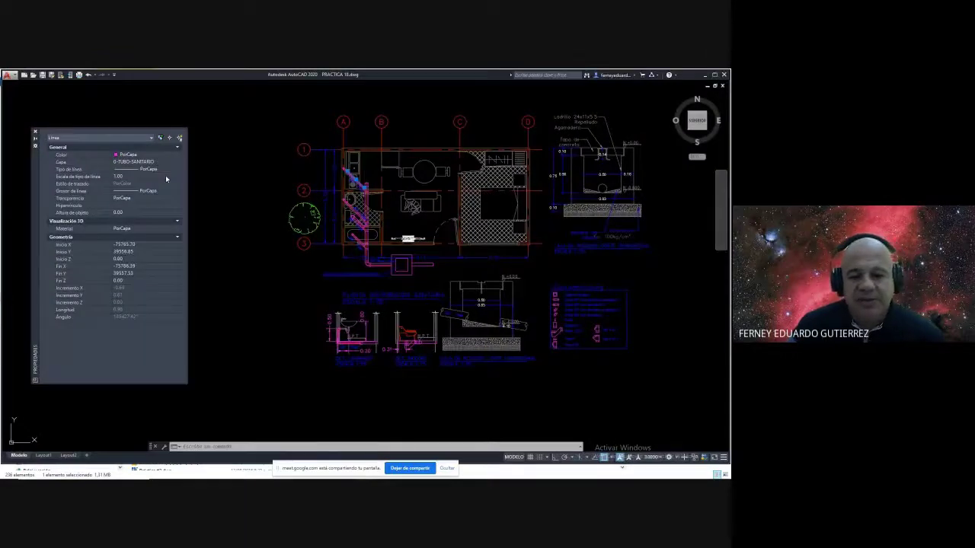
click(430, 205)
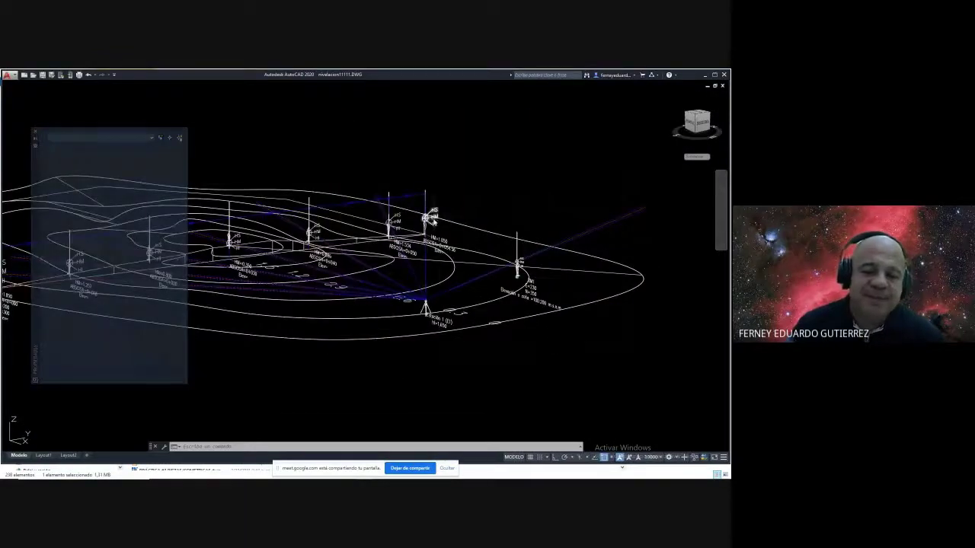
key(Escape)
click(34, 132)
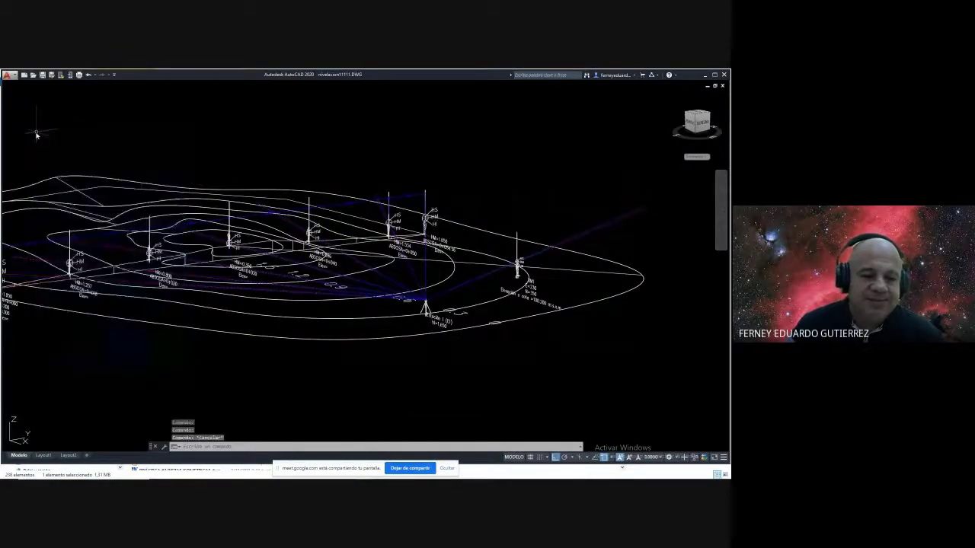
scroll(457, 196, up, 1)
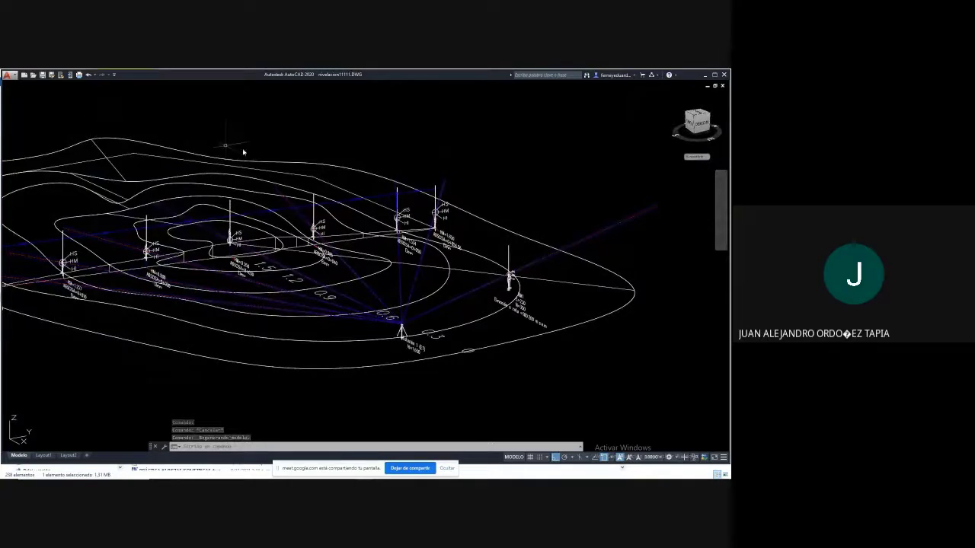
Step: Begin entering a command starting with RECO in the drawing and switch to the Google Meet call window
text(RECOMBINAR)
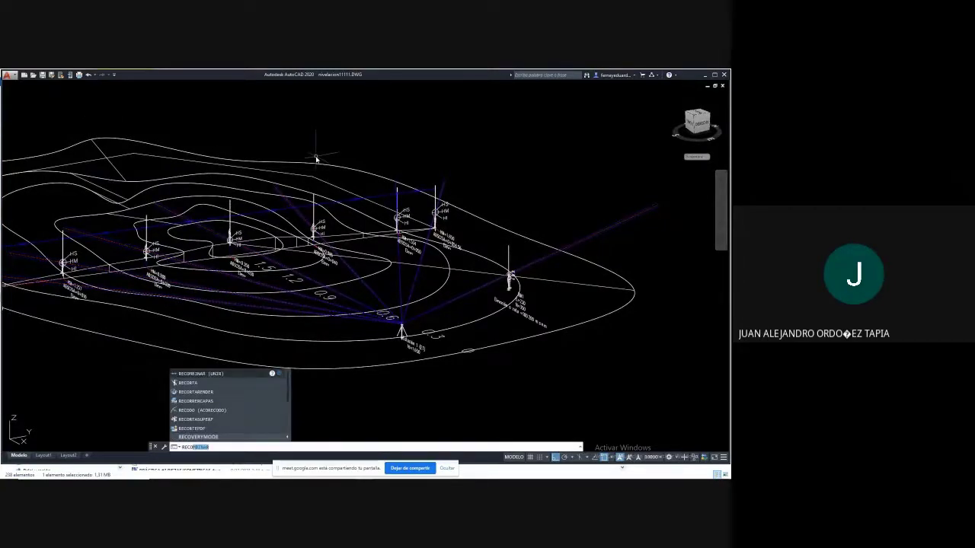
key(alt+Tab)
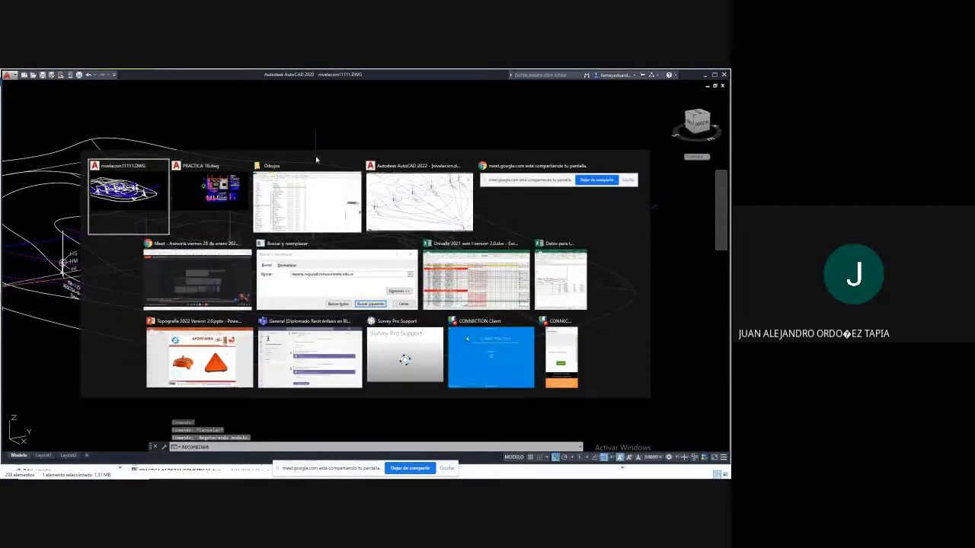
key(Tab)
key(Tab)
key(Tab)
key(Tab)
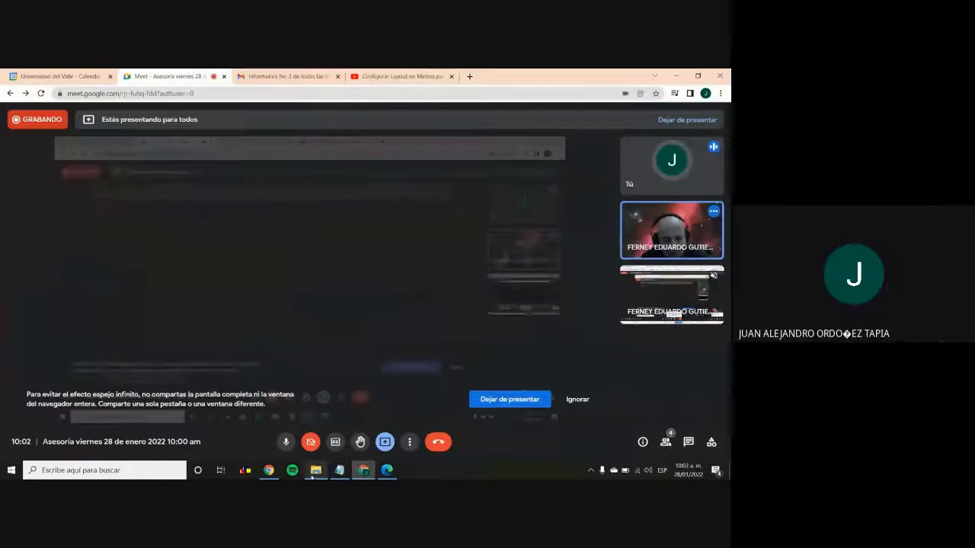
Step: Switch to File Explorer and try to open the planta backup file in the Documentos folder
click(315, 469)
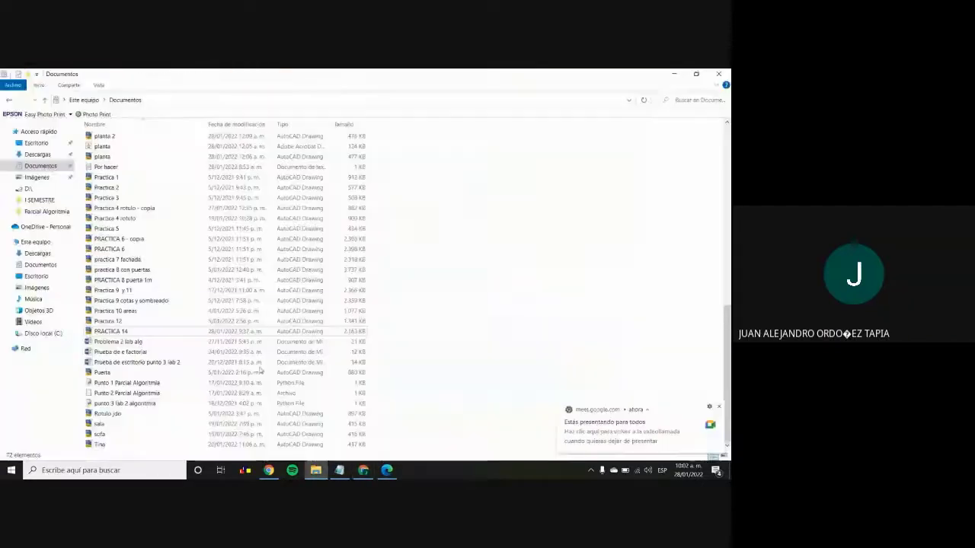
scroll(323, 373, up, 3)
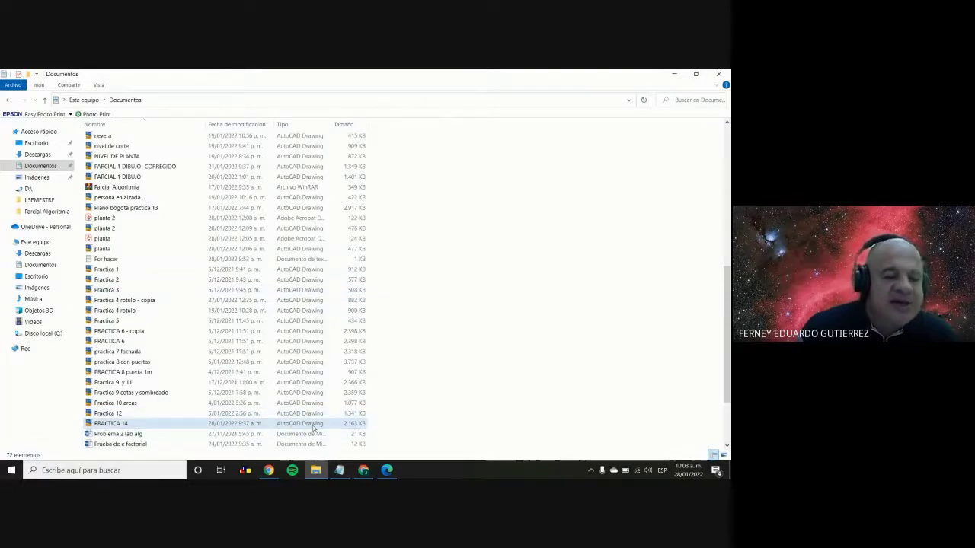
double_click(141, 238)
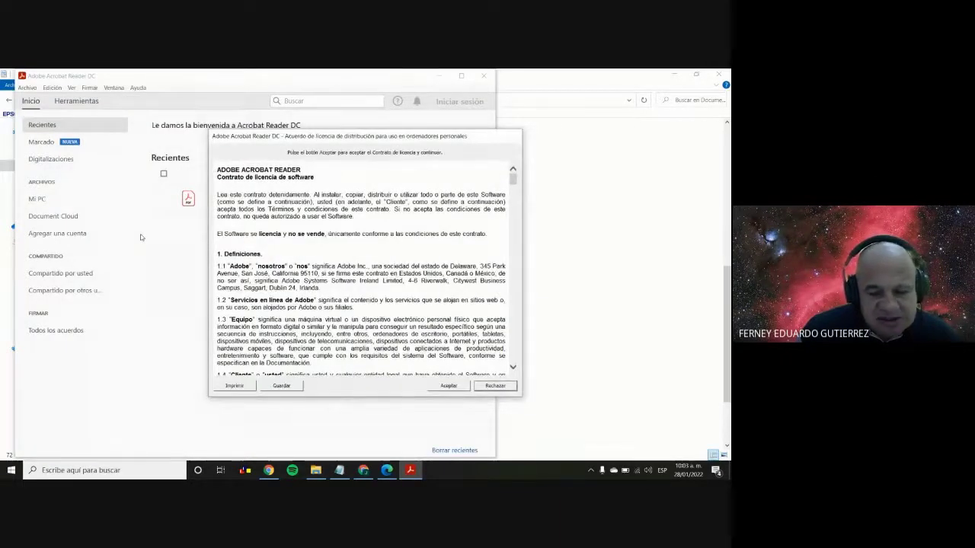
Step: Accept the Acrobat Reader licence agreement and dismiss its file error and welcome screens
click(457, 385)
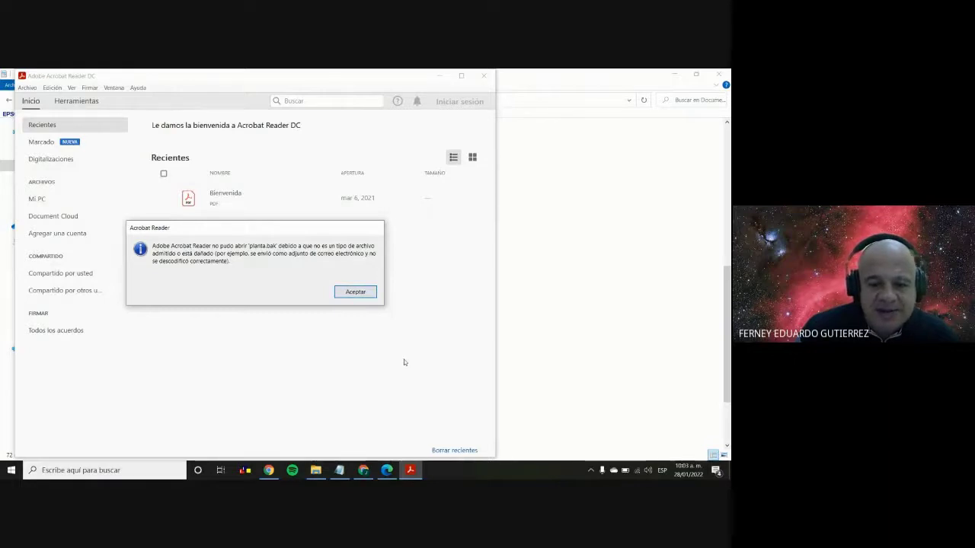
click(359, 294)
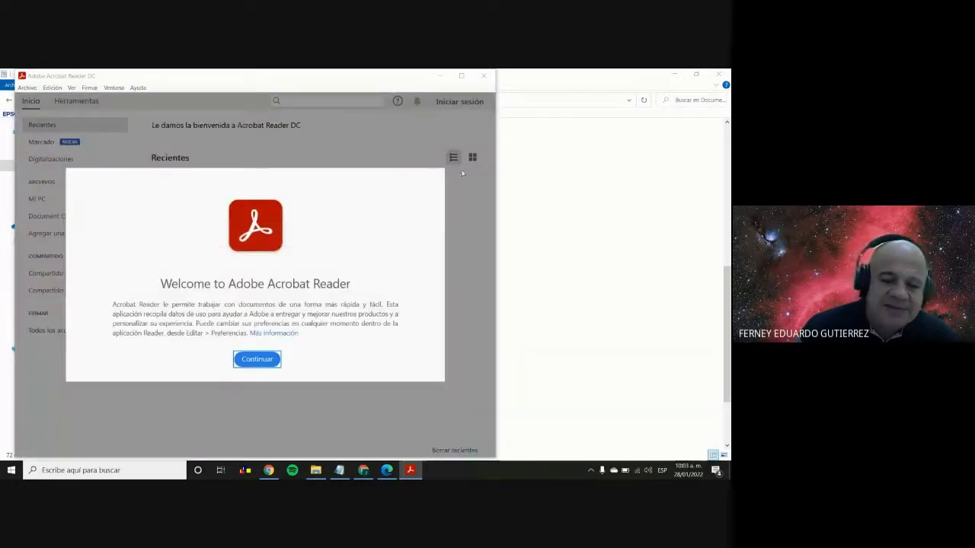
click(276, 360)
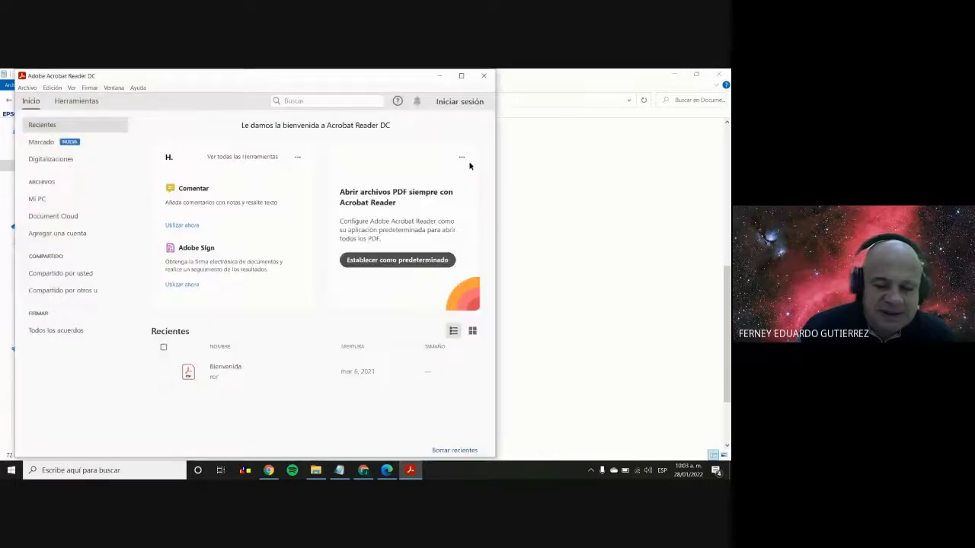
click(374, 259)
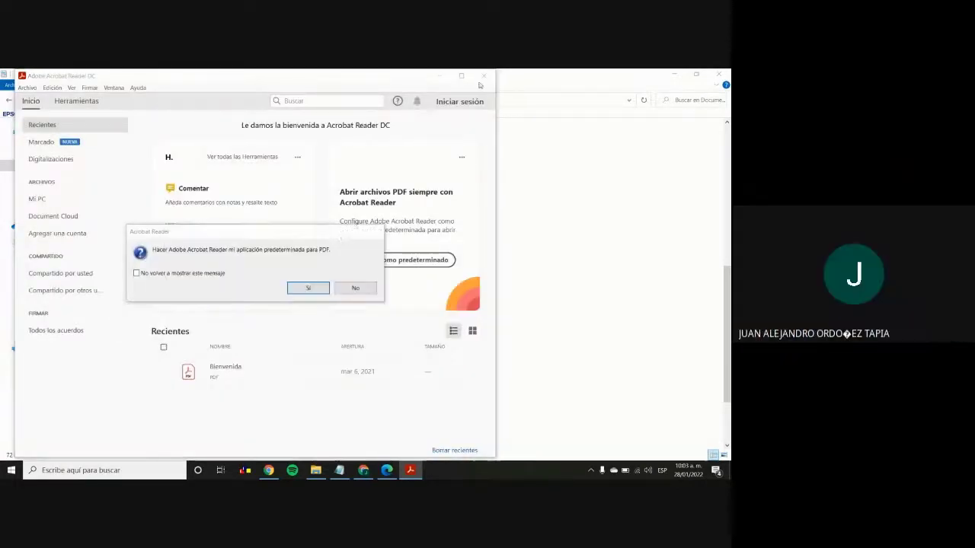
click(323, 289)
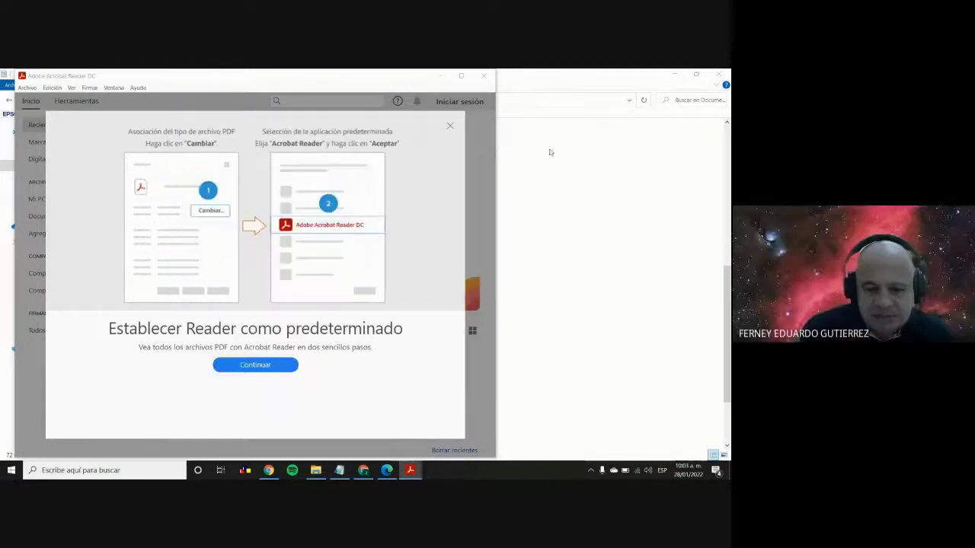
click(286, 364)
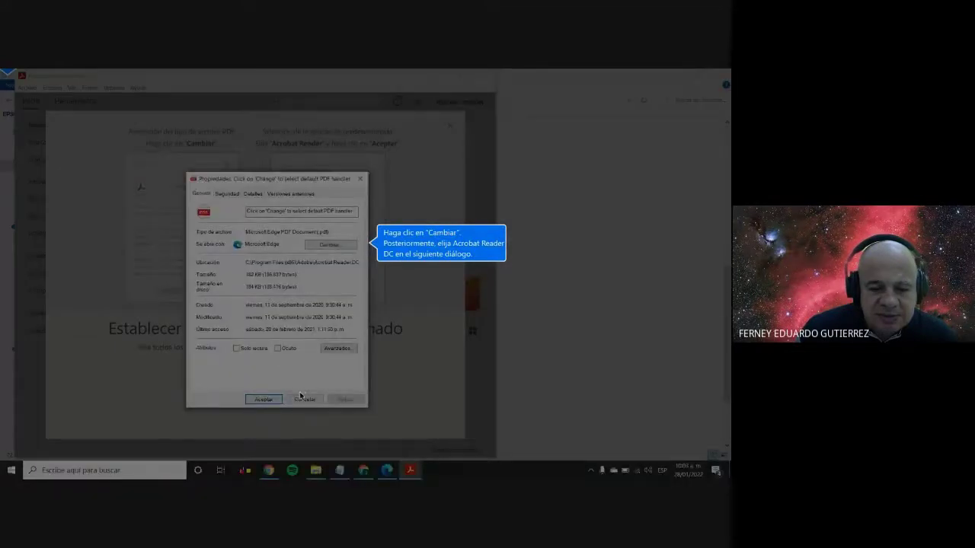
click(303, 400)
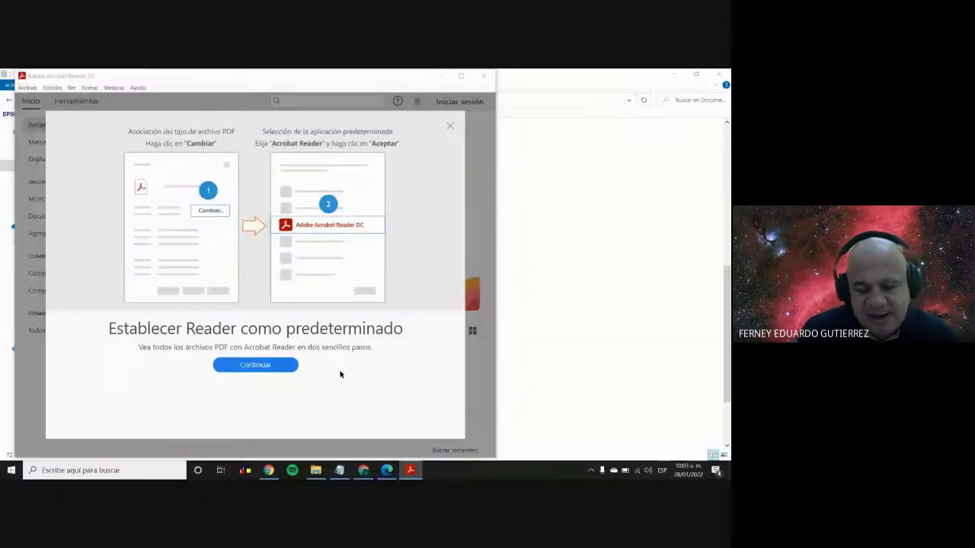
click(450, 126)
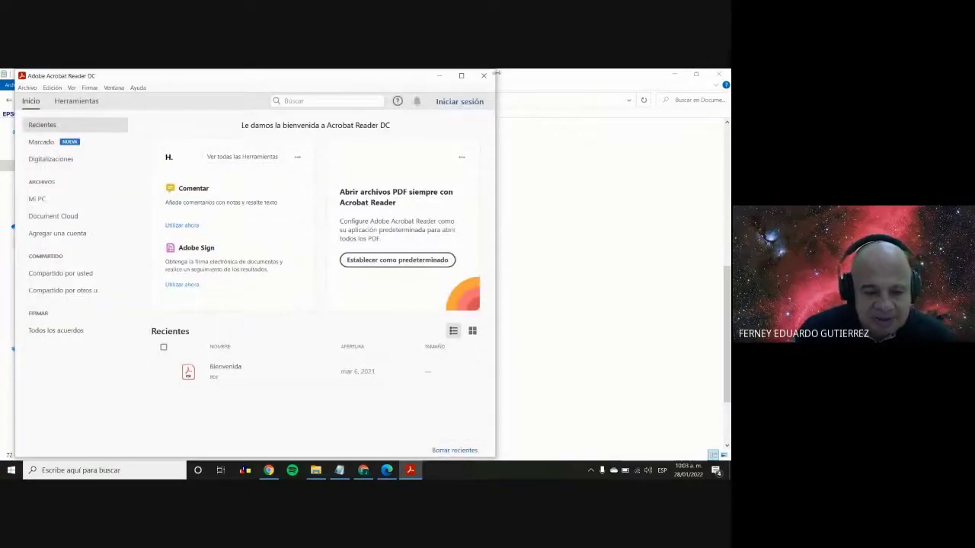
Step: Close Acrobat Reader and turn on file name extensions for the files in the Documentos folder
click(483, 75)
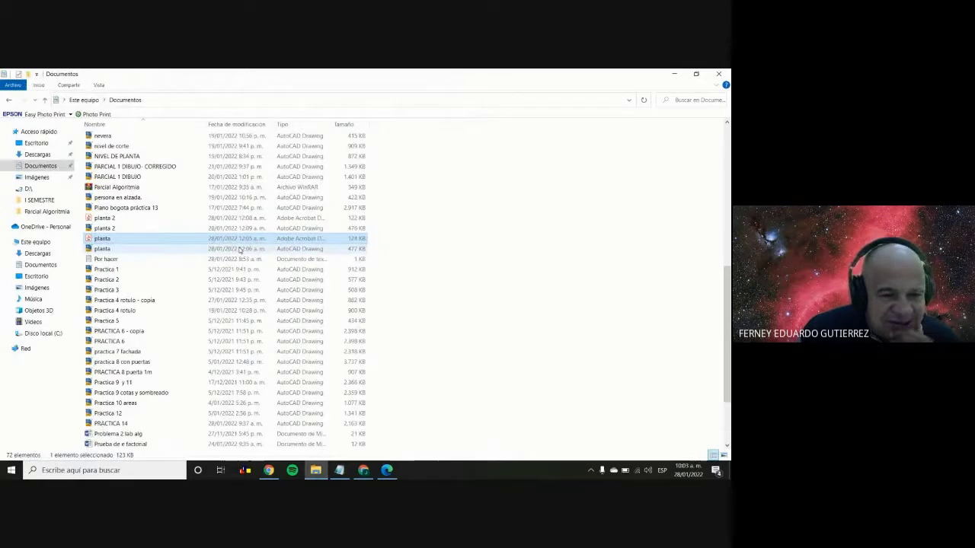
right_click(131, 241)
key(m)
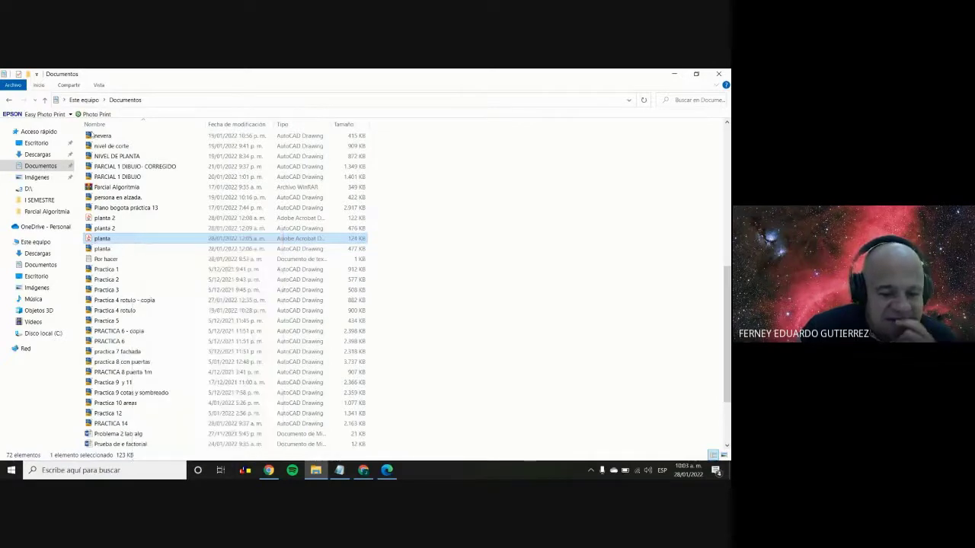
click(98, 85)
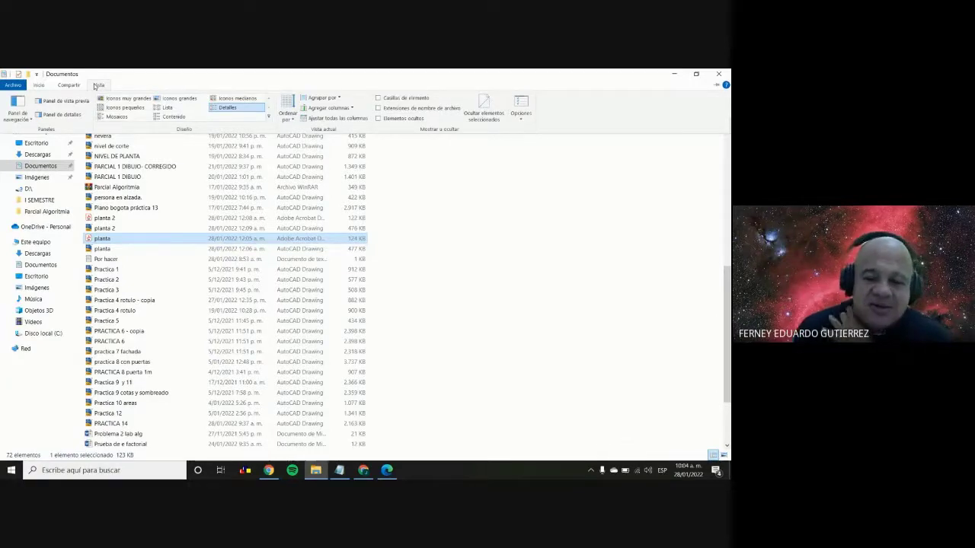
scroll(279, 135, up, 10)
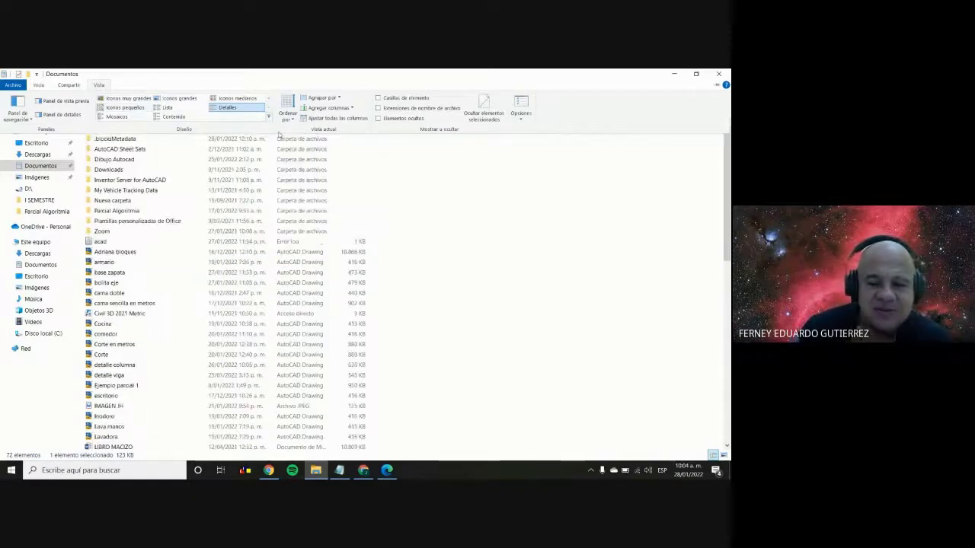
click(377, 108)
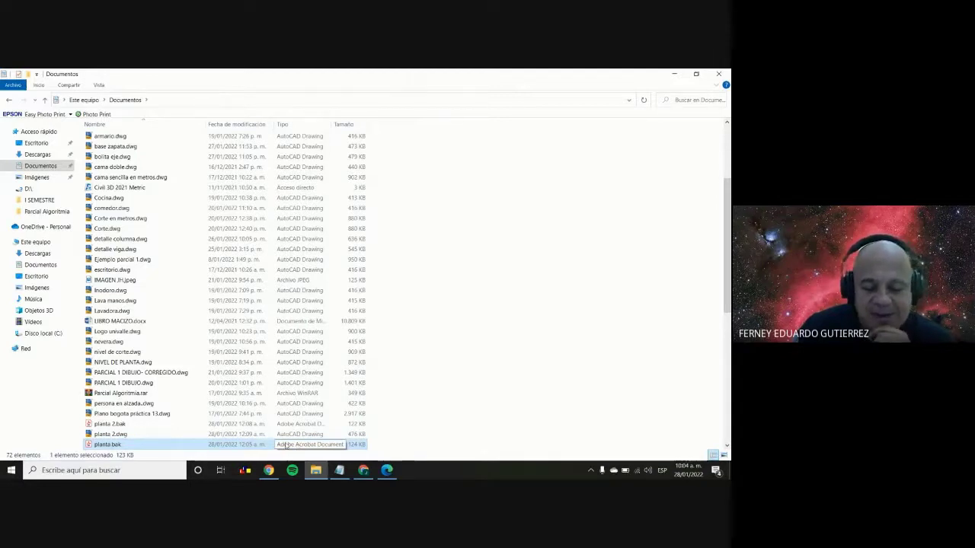
Step: Inspect the properties of planta.bak and the applications offered for opening .bak files, leaving the file association unchanged
right_click(199, 447)
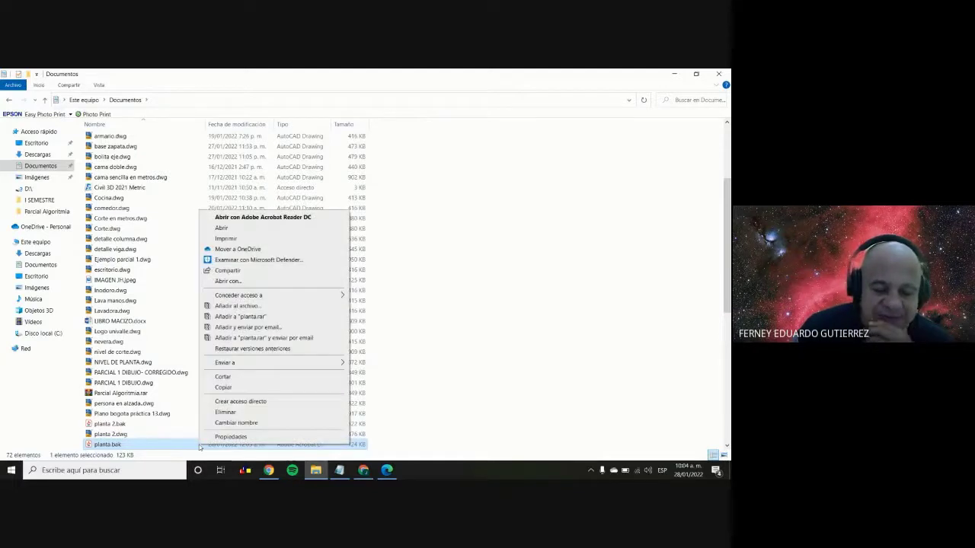
click(240, 438)
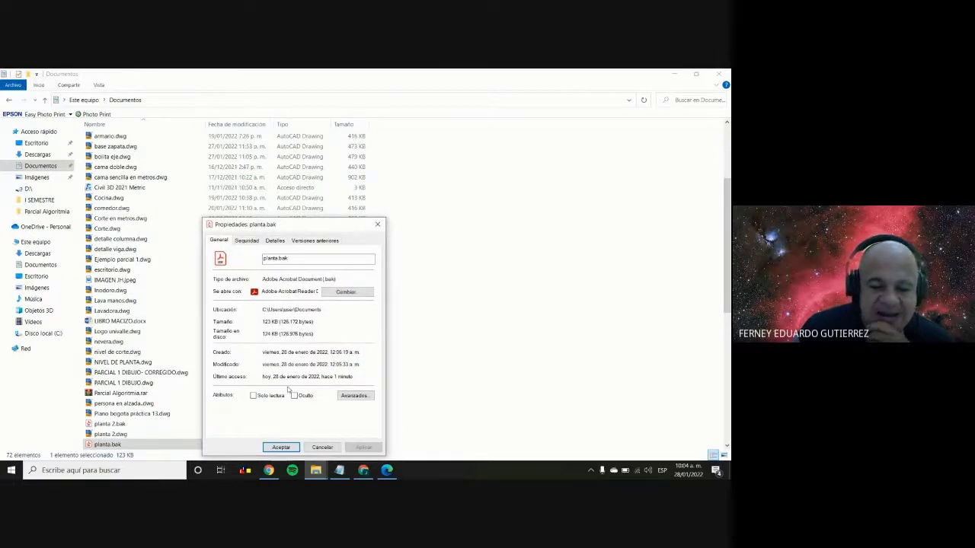
click(348, 292)
click(311, 267)
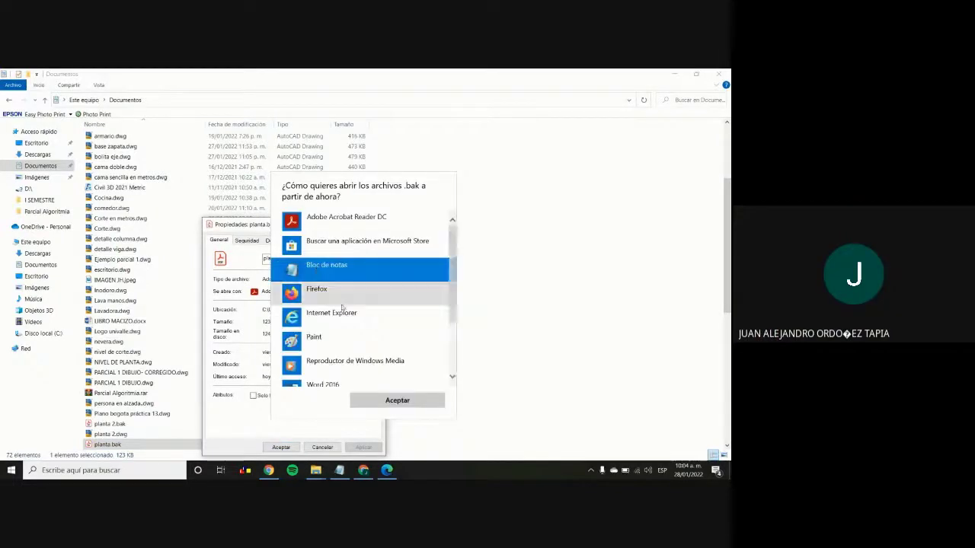
scroll(349, 324, down, 3)
scroll(351, 326, up, 3)
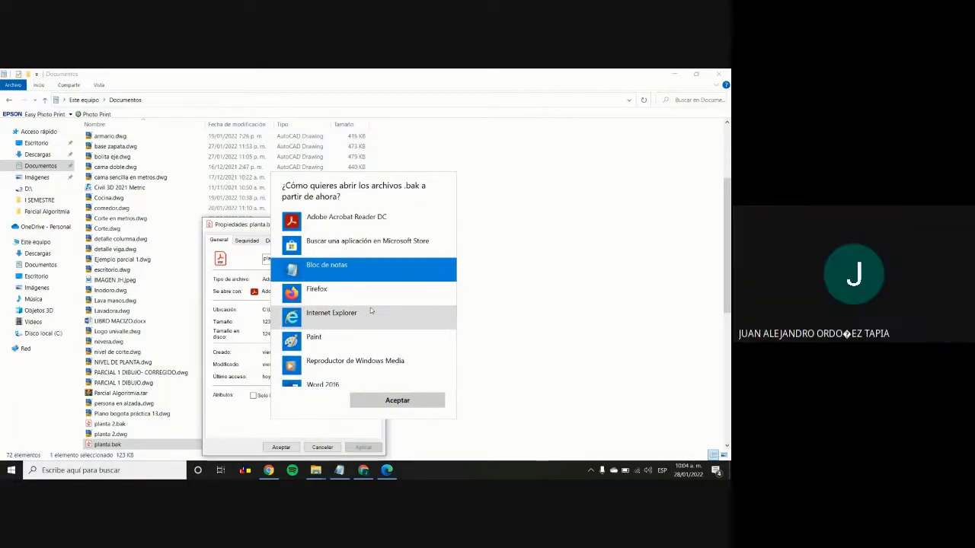
scroll(370, 308, down, 3)
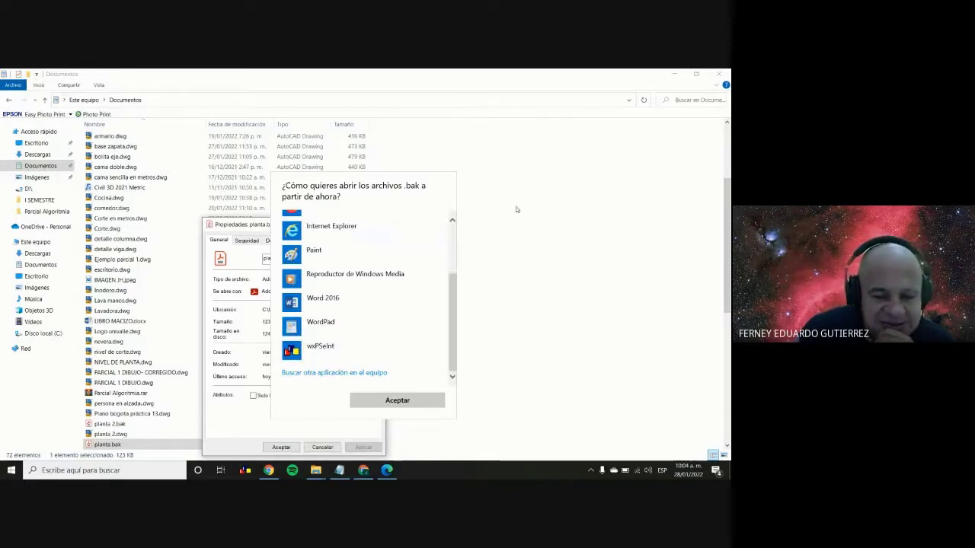
click(485, 246)
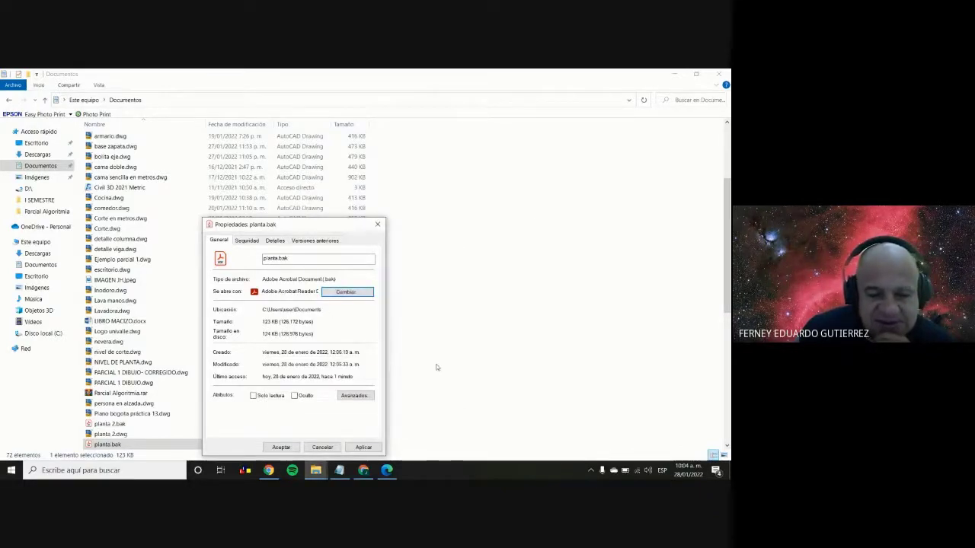
drag(298, 225, 404, 182)
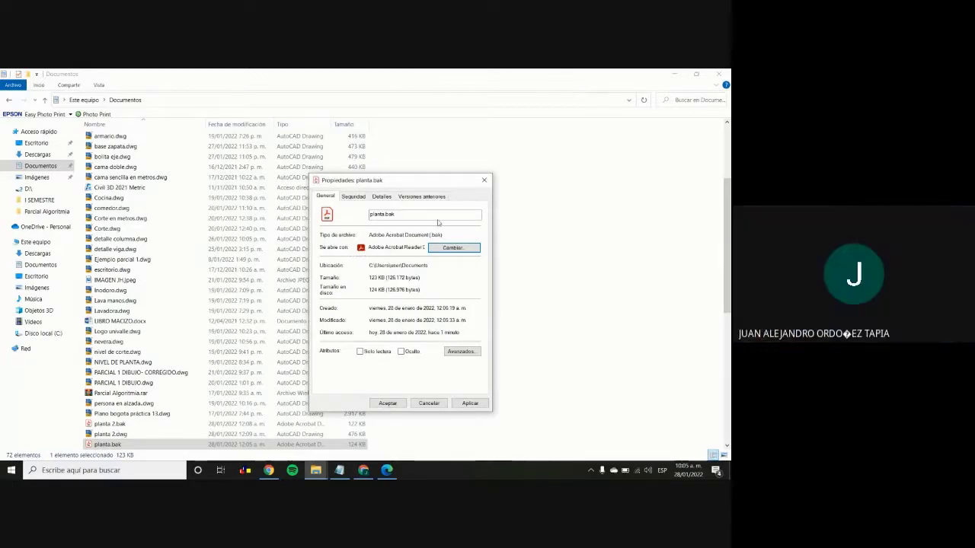
click(483, 181)
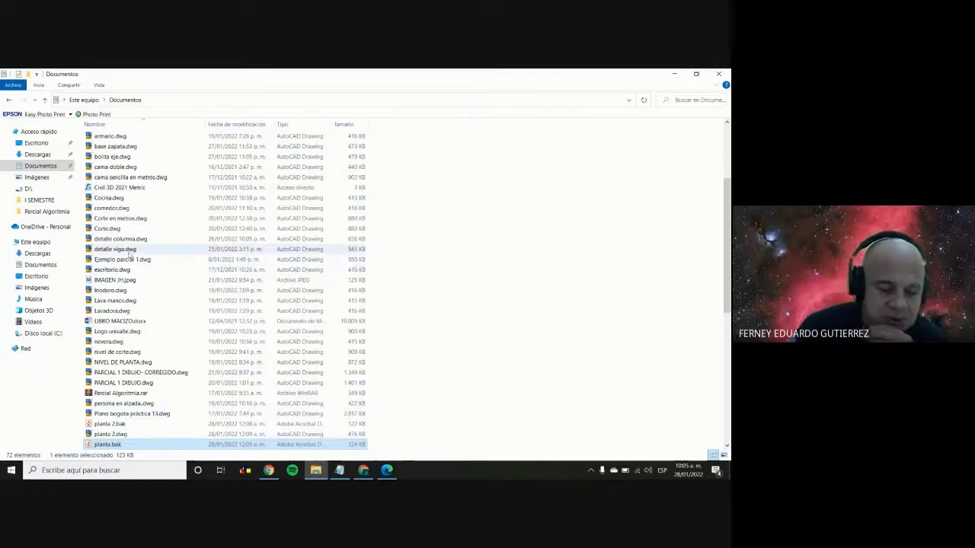
Step: Check the details of PRACTICA 14.dwg in the Documentos folder and switch to the Google Meet window
scroll(160, 358, down, 9)
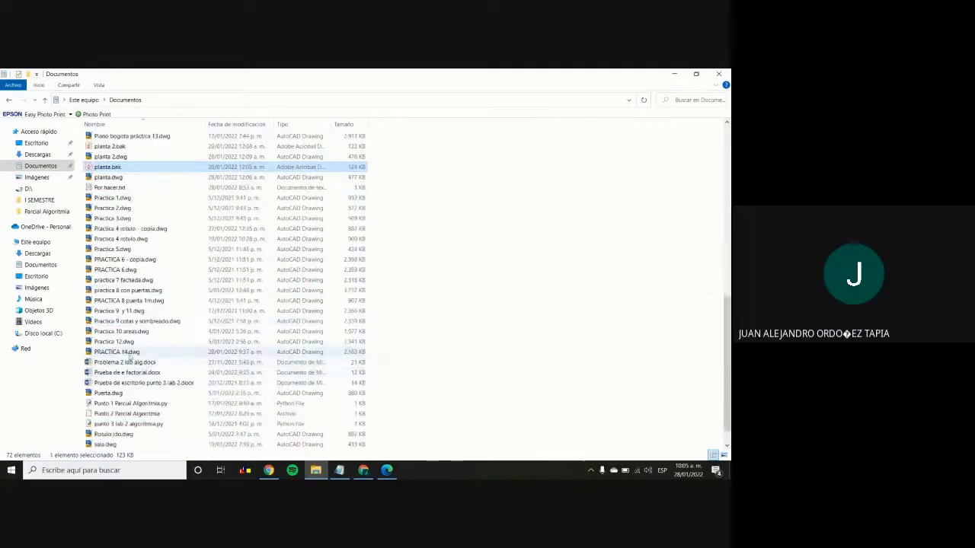
click(168, 353)
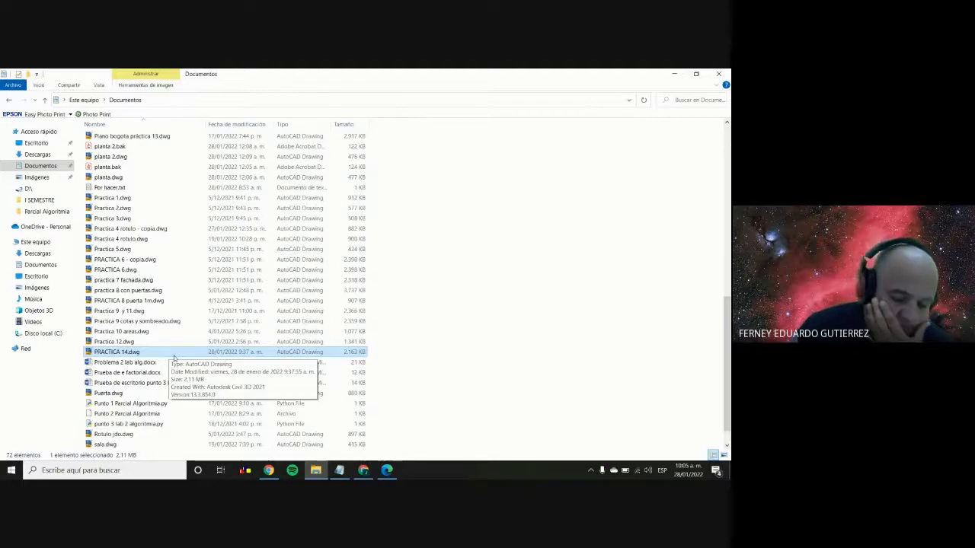
click(359, 470)
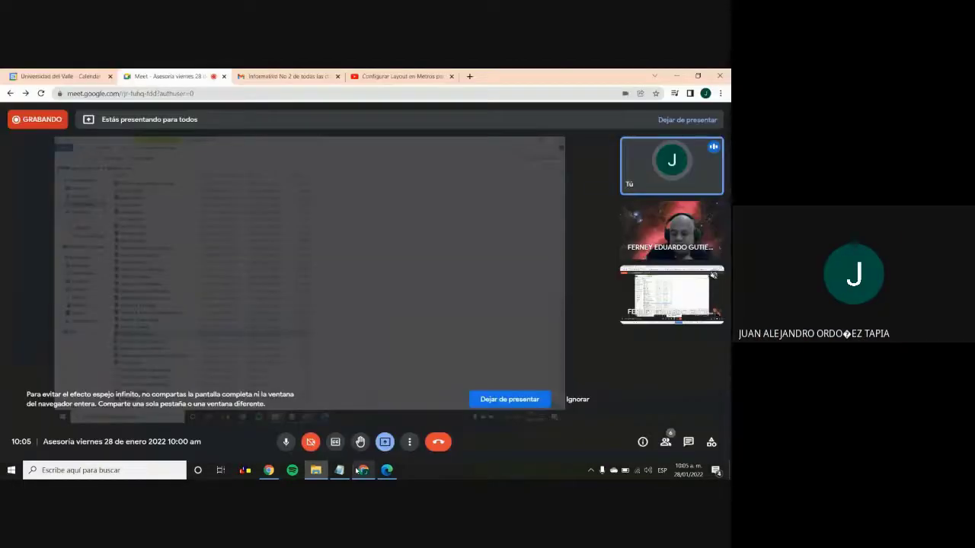
Step: Switch to the course PDF in Edge and examine the layout pages for Práctica #15 and Práctica #16
click(387, 470)
scroll(420, 304, down, 10)
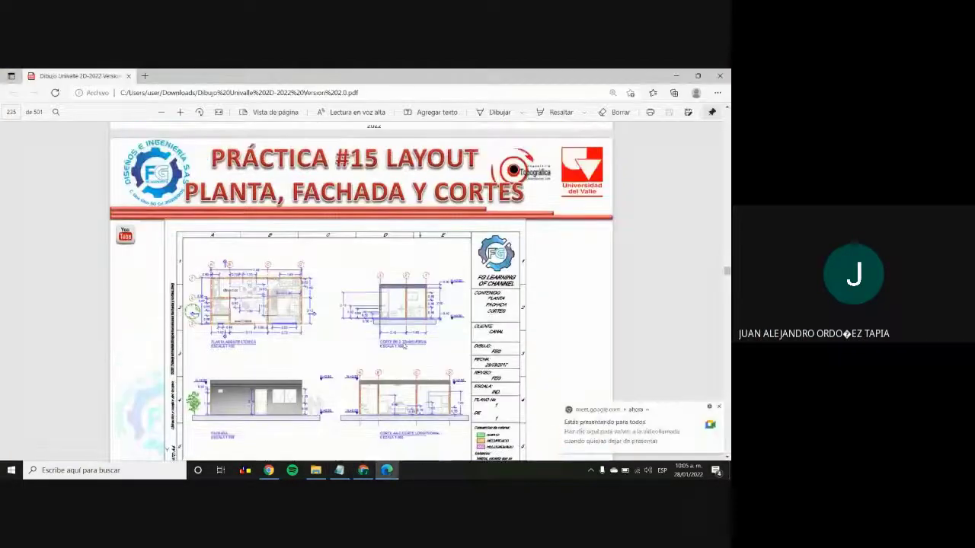
scroll(420, 304, up, 10)
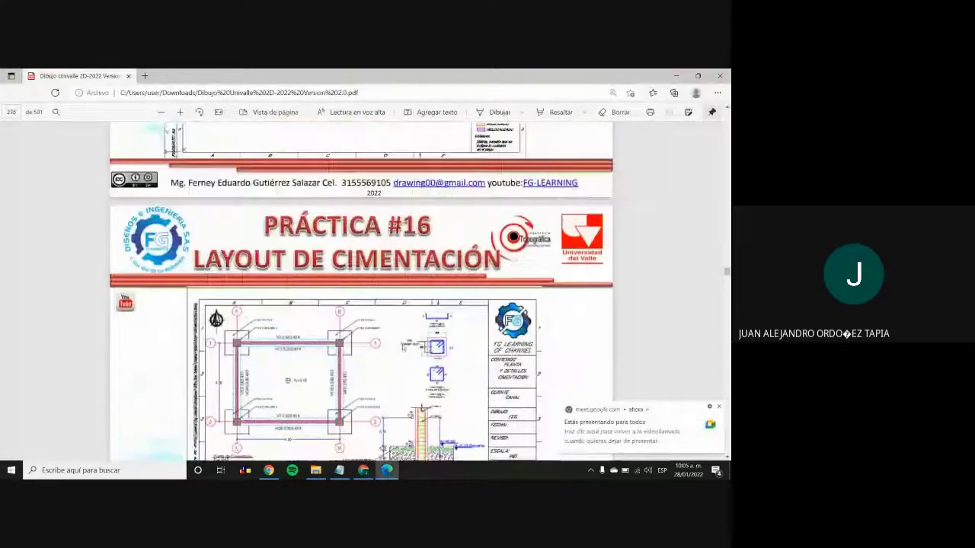
scroll(651, 357, down, 8)
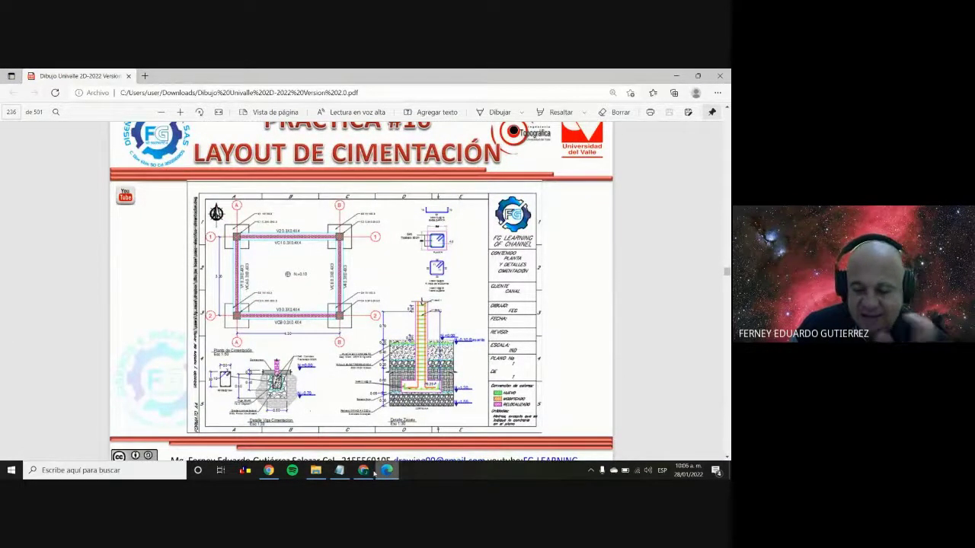
mouse_move(363, 470)
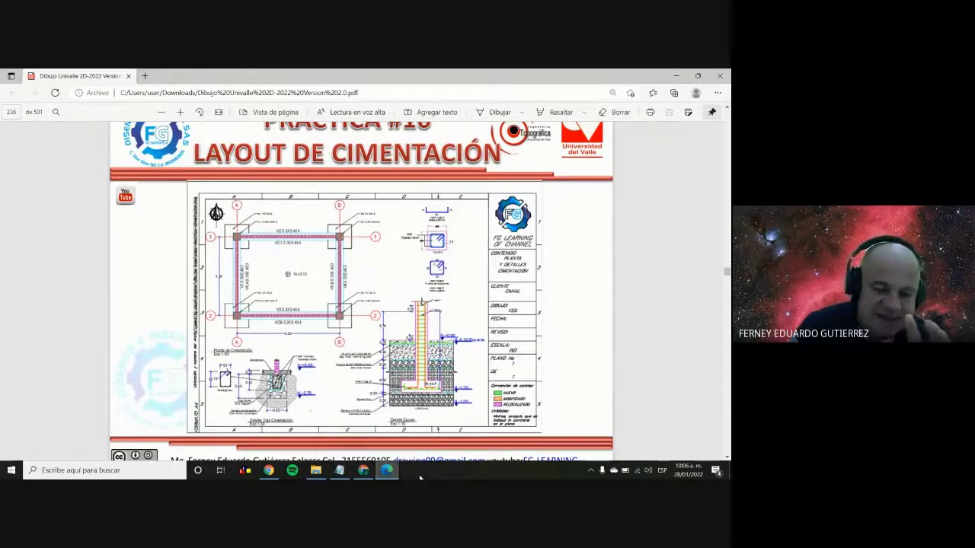
scroll(440, 393, up, 3)
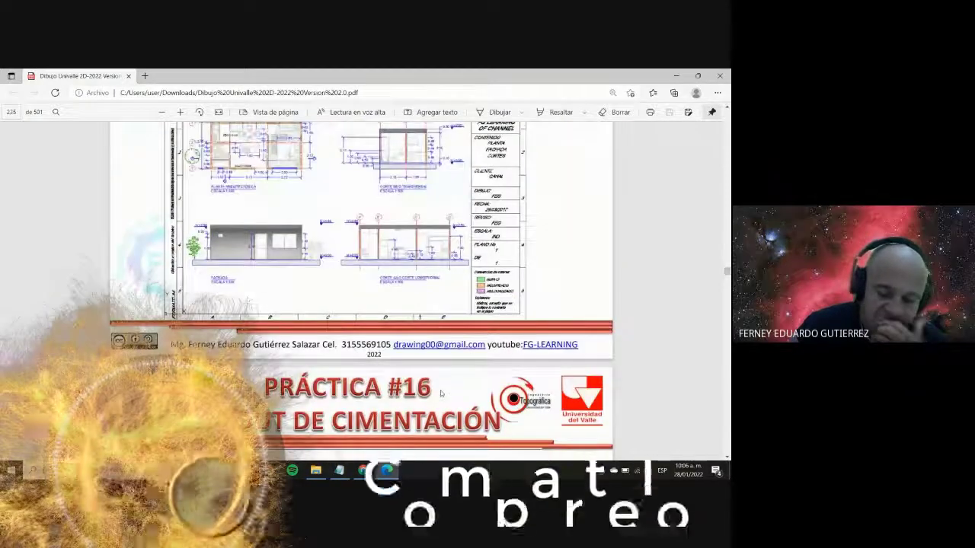
scroll(441, 393, down, 2)
Step: Switch to the Gmail message in Chrome and highlight the "Configurar Layout en Metros para AutoCAD 2018" entry under clase No 8
key(alt+Tab)
key(ctrl+Tab)
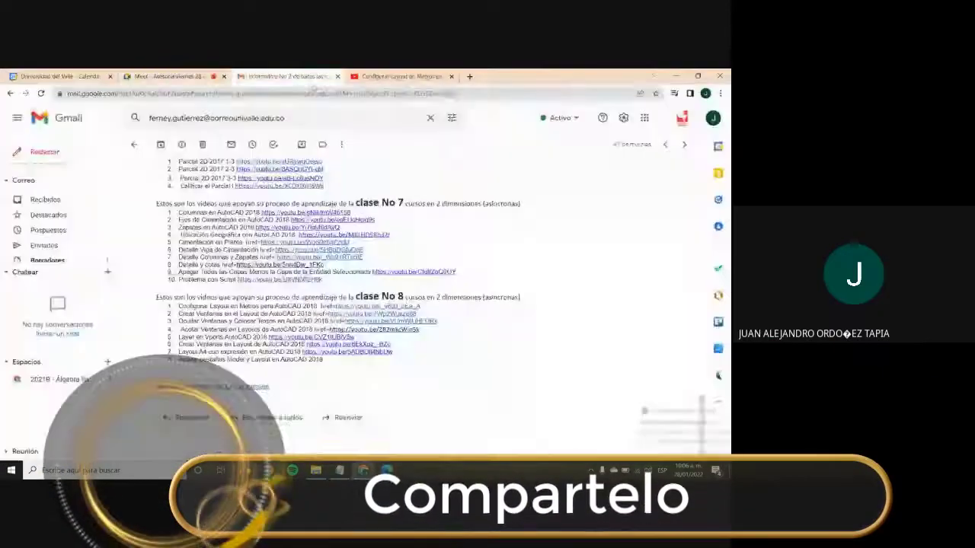
drag(188, 305, 271, 305)
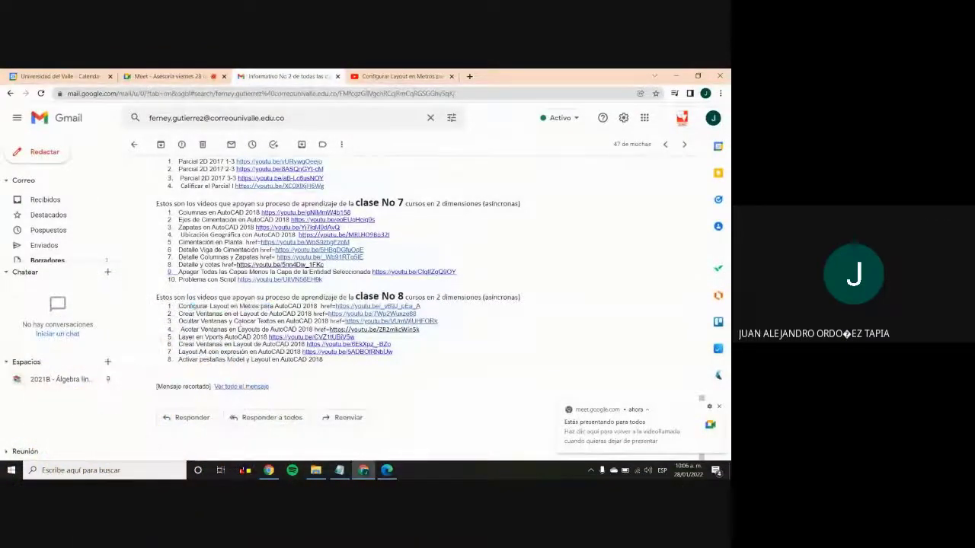
drag(180, 306, 279, 306)
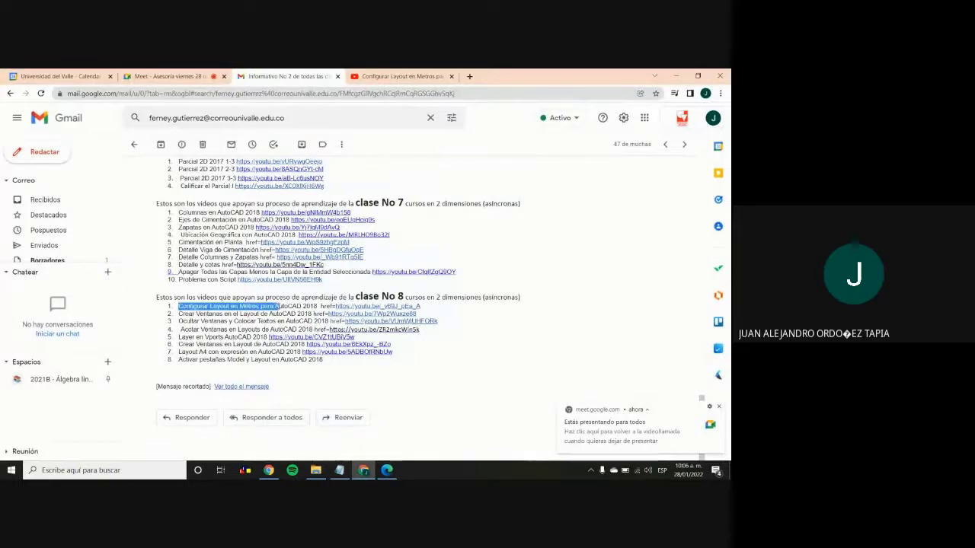
Step: Look at the open YouTube video "Configurar Layout en Metros para AutoCAD 2018" and return to the Gmail message listing it
click(400, 76)
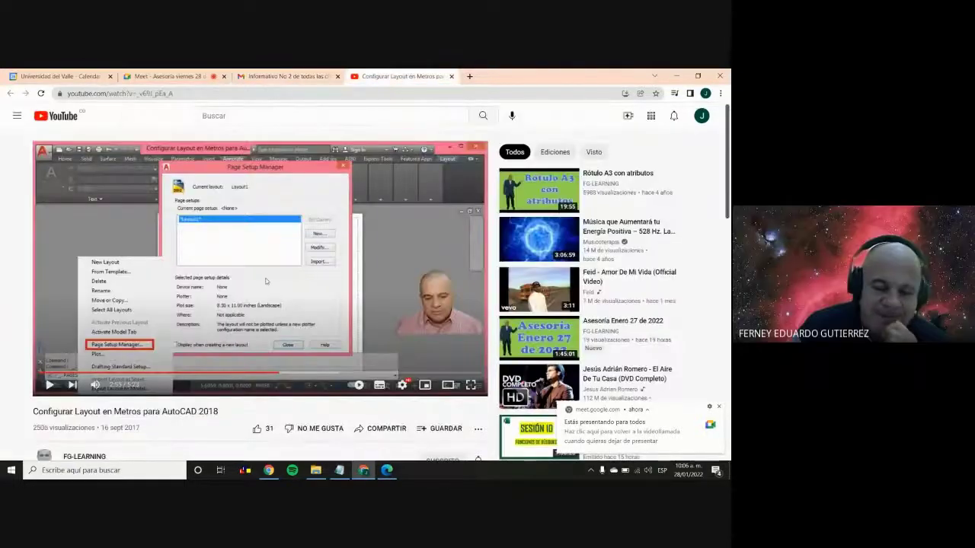
click(260, 76)
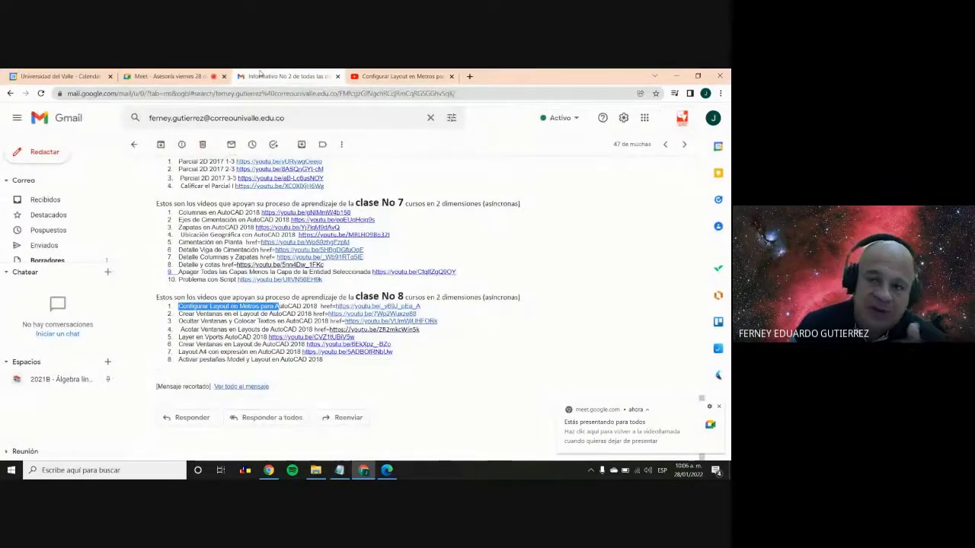
click(407, 74)
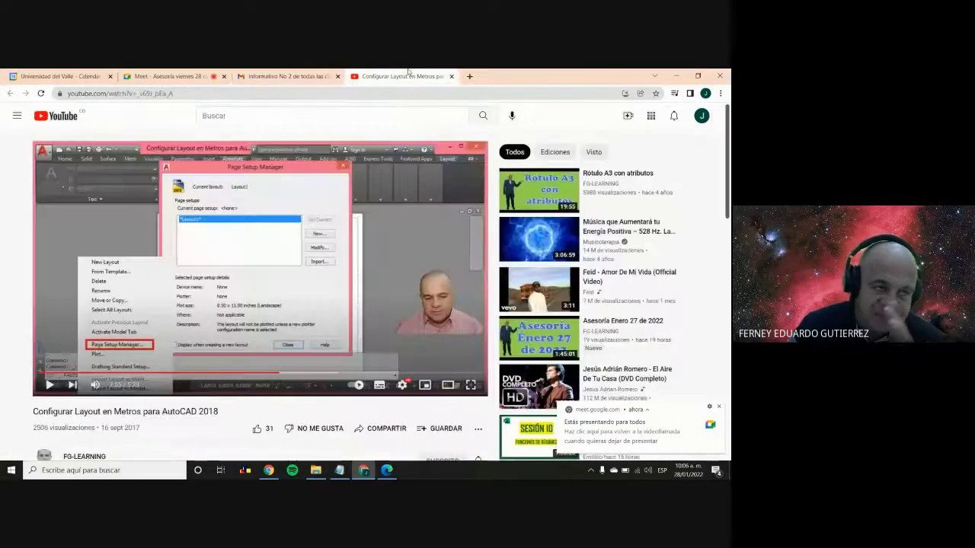
click(288, 76)
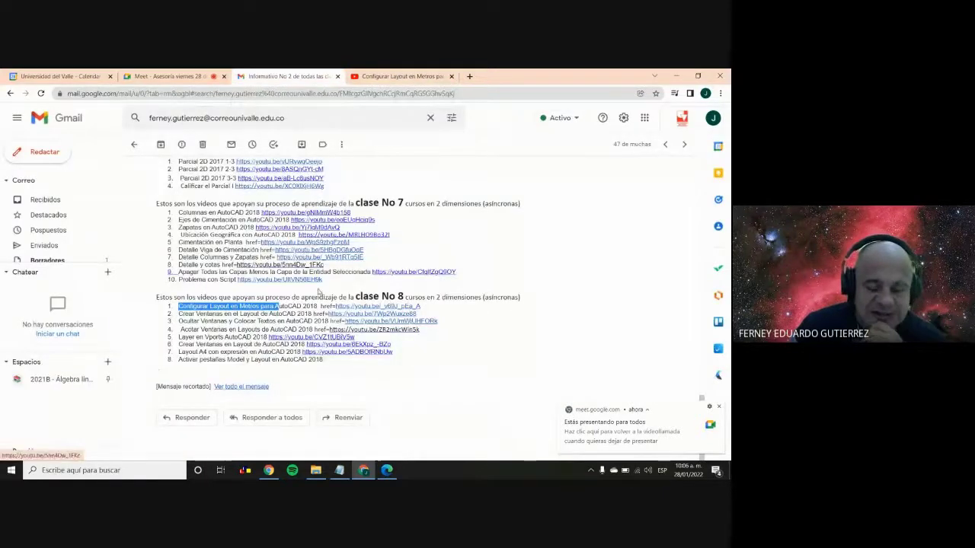
Step: Highlight the list of clase No 8 videos in the message, clear the selection and dismiss the Meet presenting notification
drag(177, 306, 401, 370)
click(425, 370)
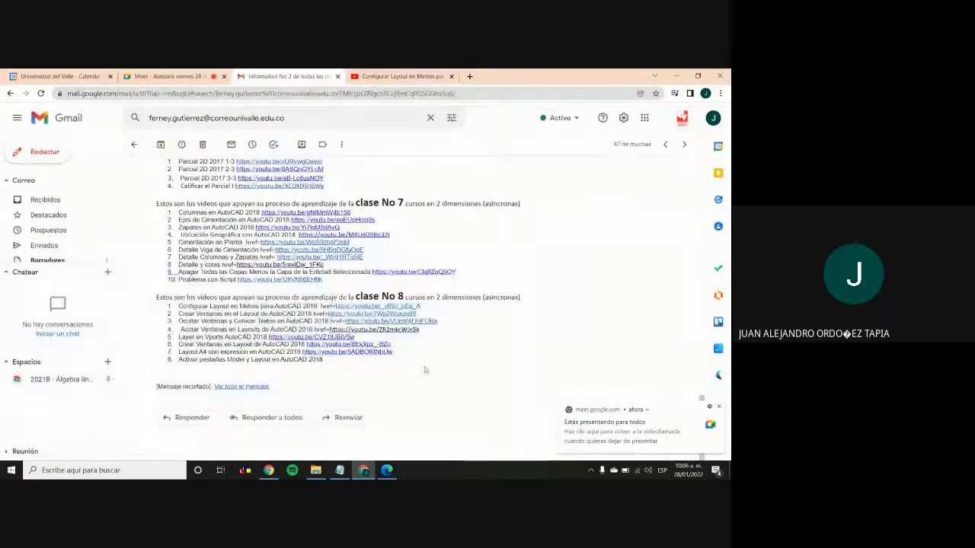
click(720, 409)
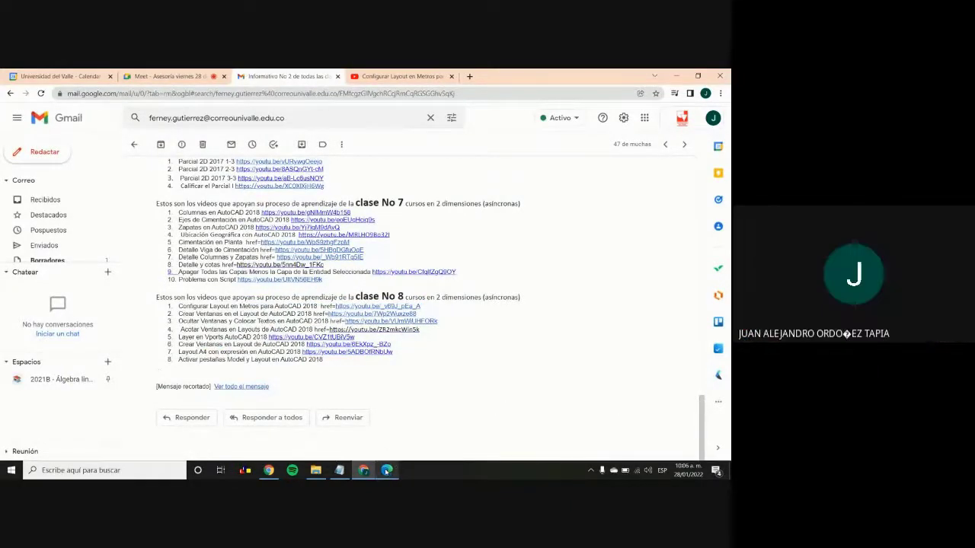
Step: Return to the Google Meet call and stop presenting the screen
click(166, 76)
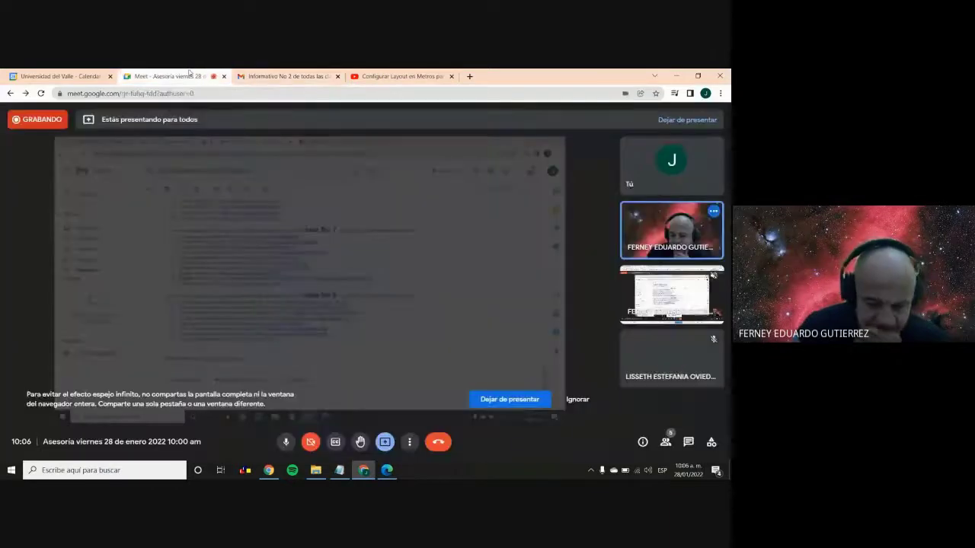
click(499, 406)
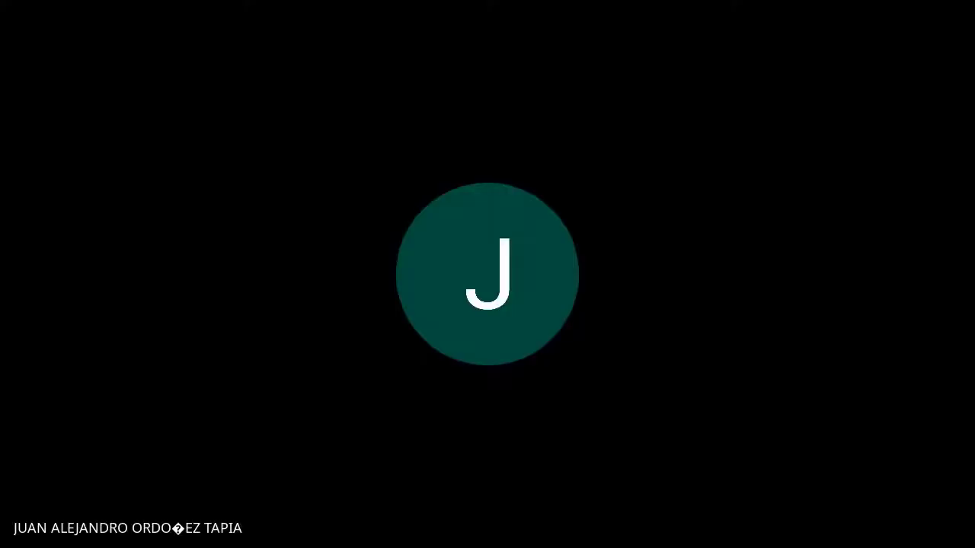